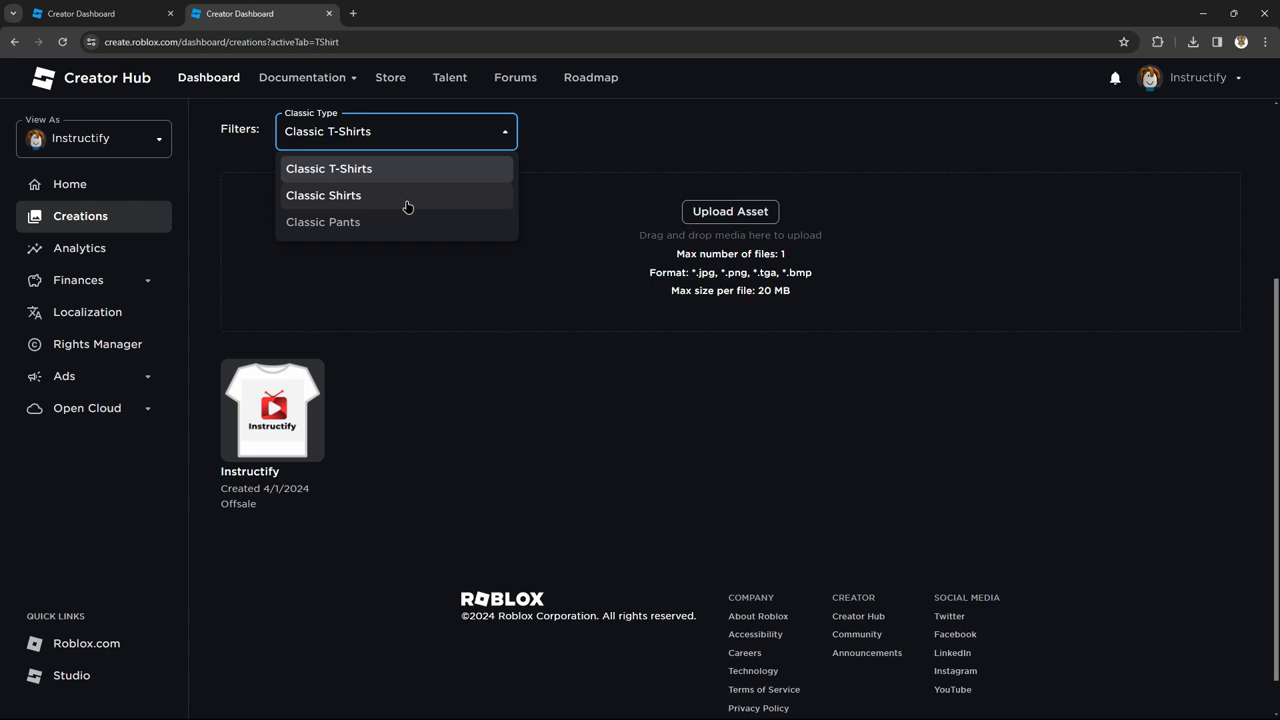
Step: Filter the avatar item creations by the Classic Shirts type
left_click(407, 206)
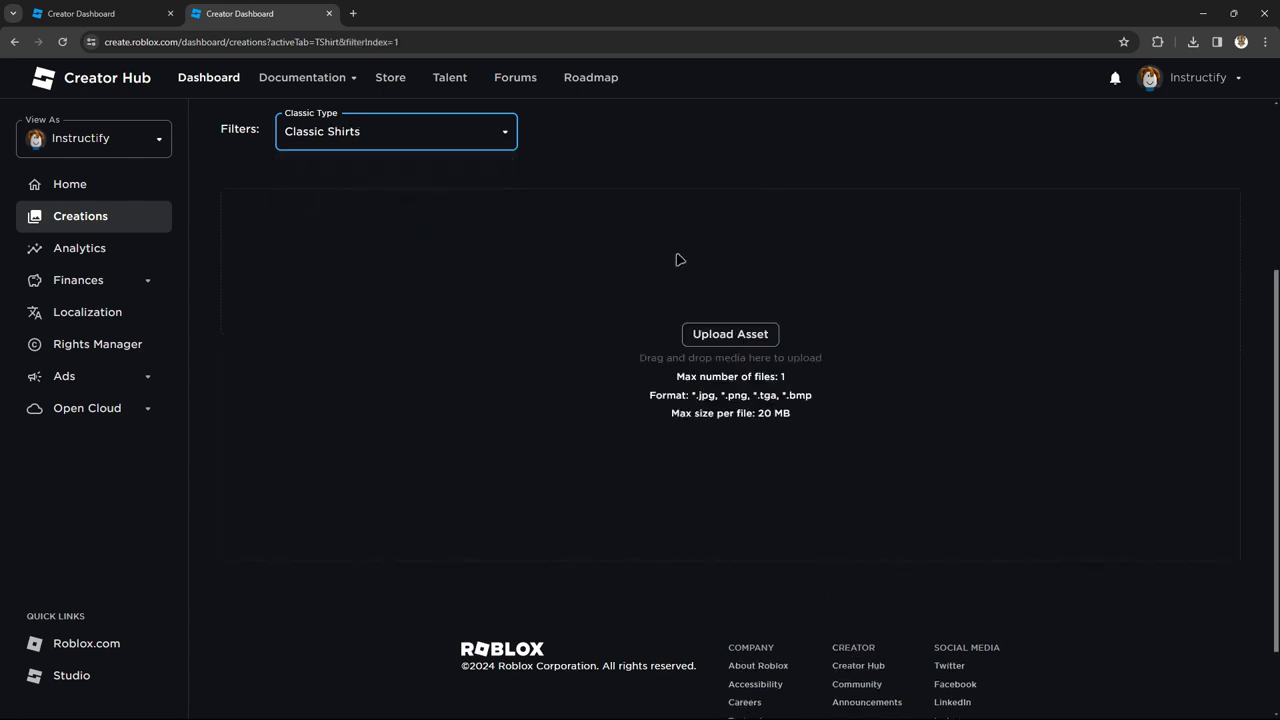
left_click(426, 134)
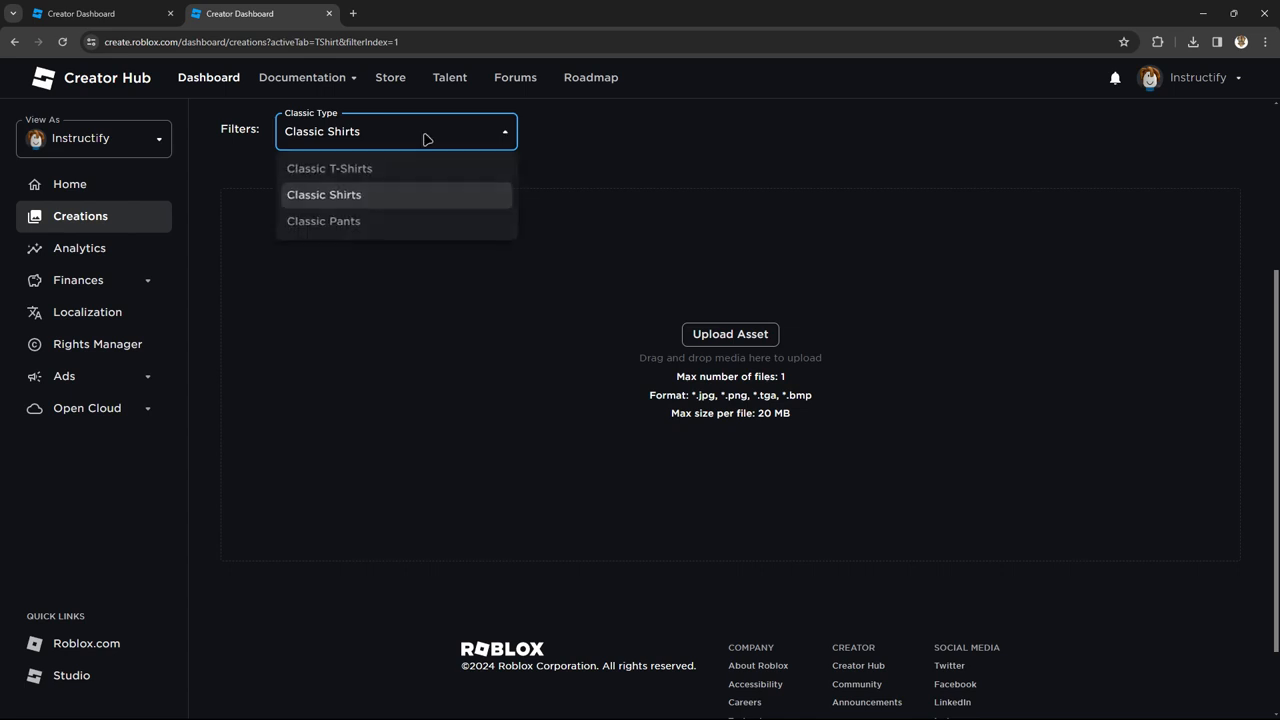
left_click(716, 199)
Step: Open the price controls documentation and follow it to the Shirts and Pants section of the Classic Clothing guide
scroll(780, 354, "up", 3)
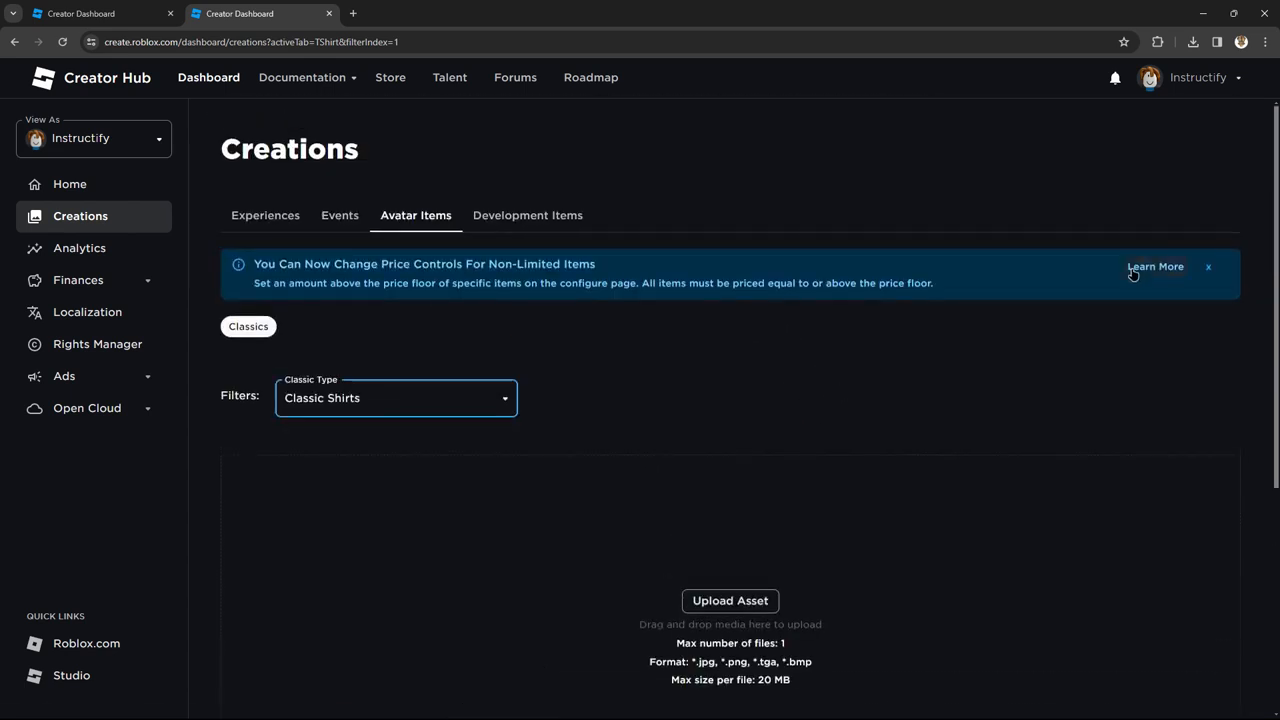
left_click(1141, 278)
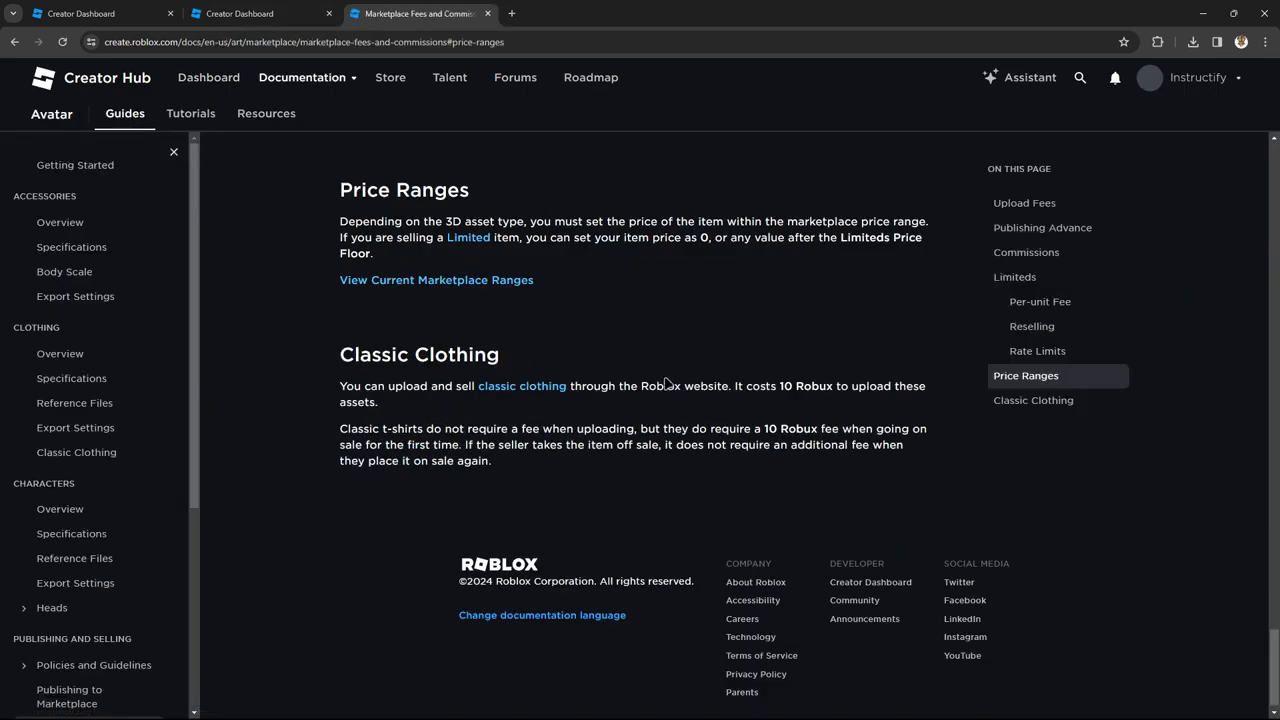
left_click(506, 393)
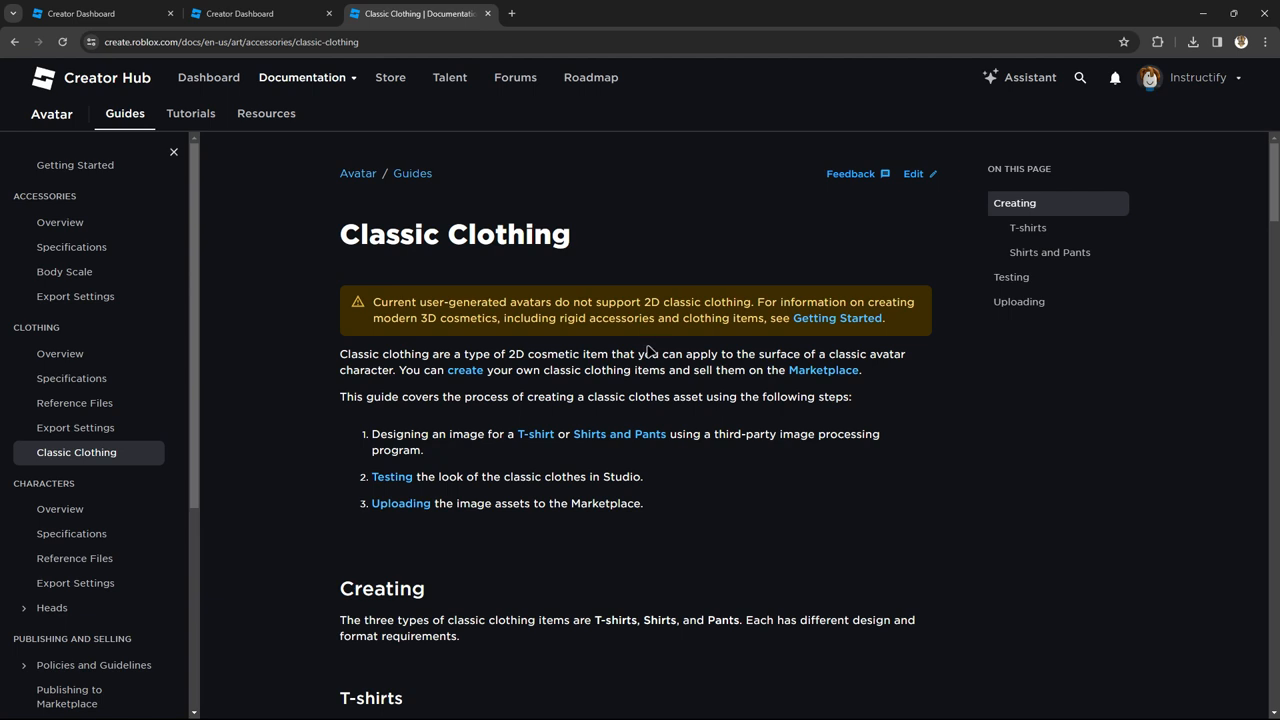
left_click(637, 437)
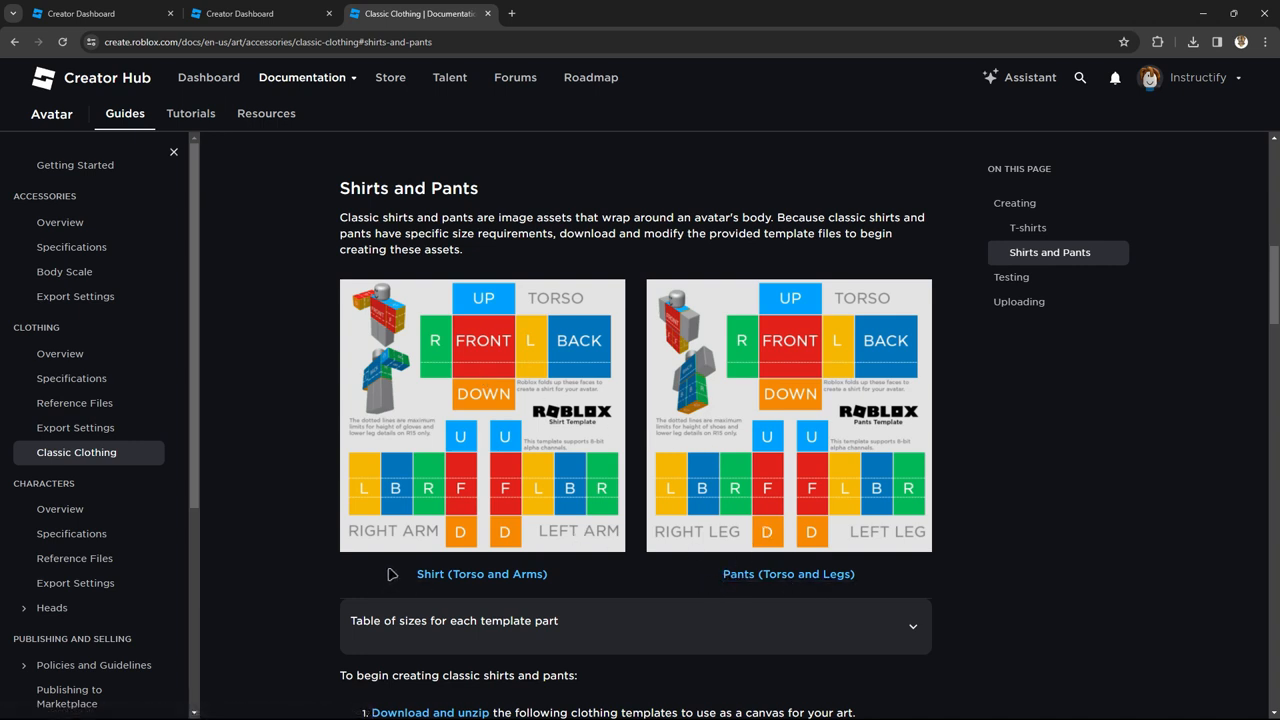
Step: Save the Shirt (Torso and Arms) template image to the Downloads folder as shirts
right_click(451, 373)
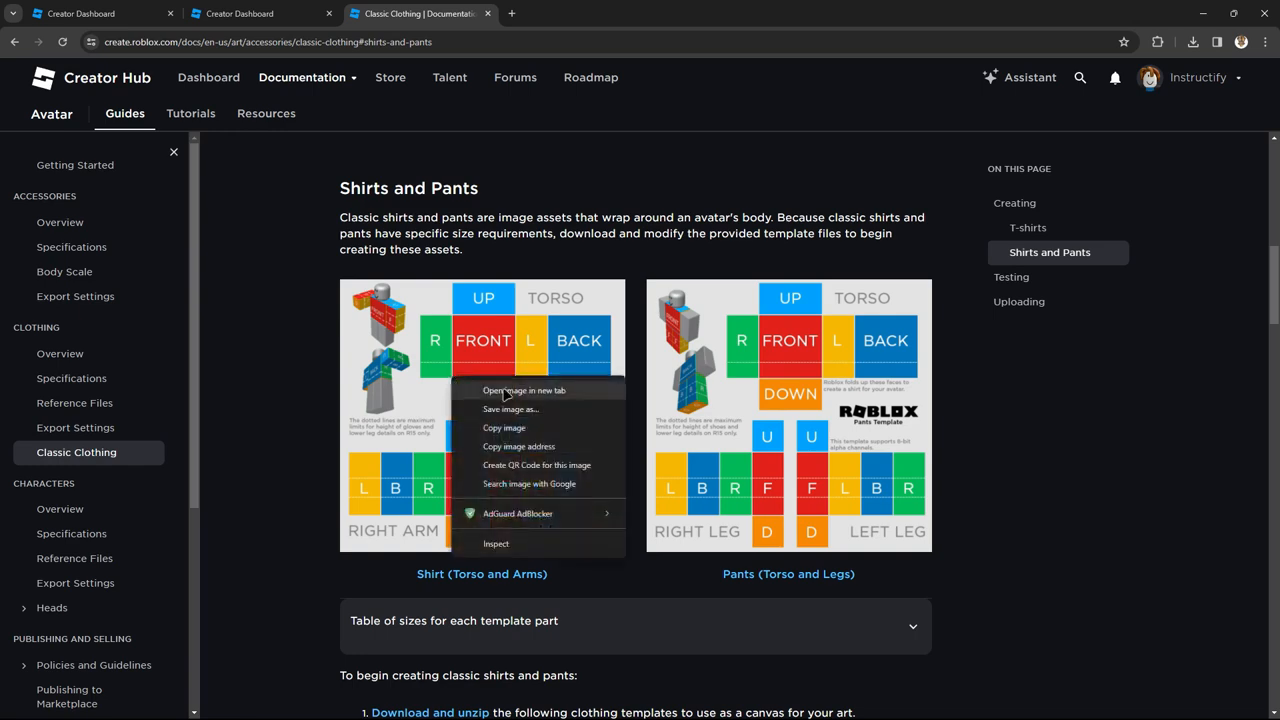
left_click(525, 487)
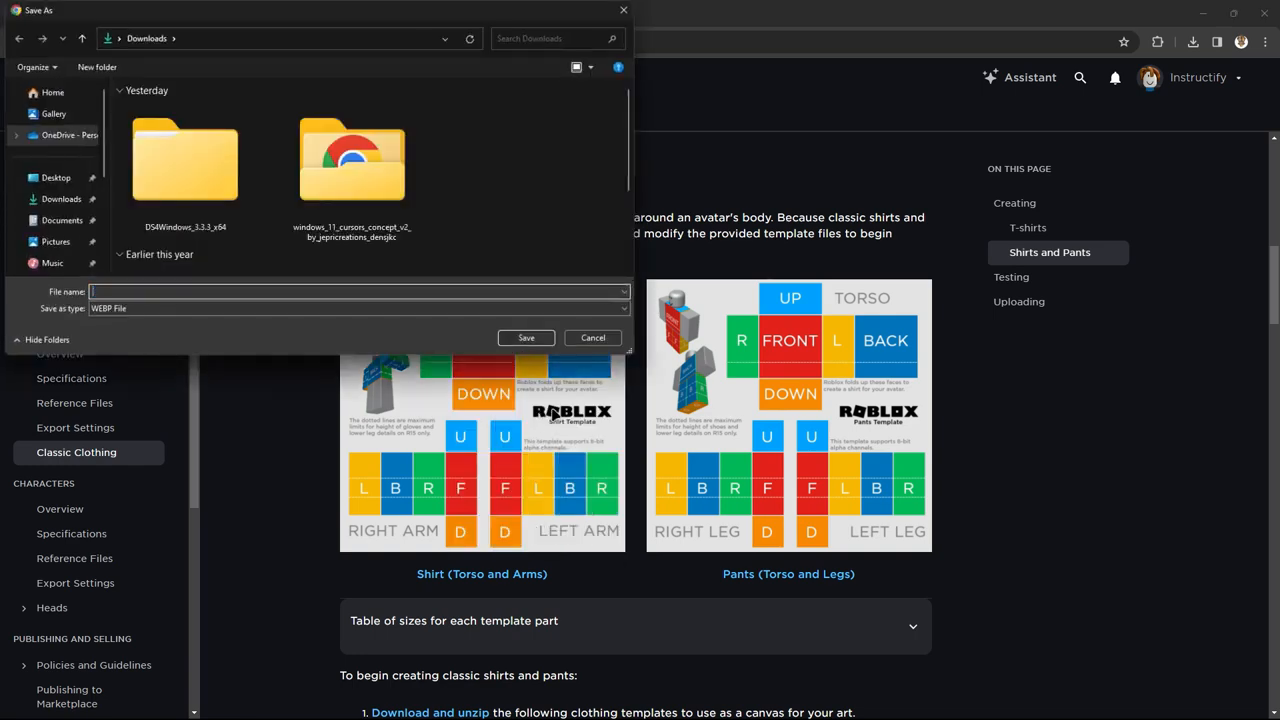
left_click(526, 337)
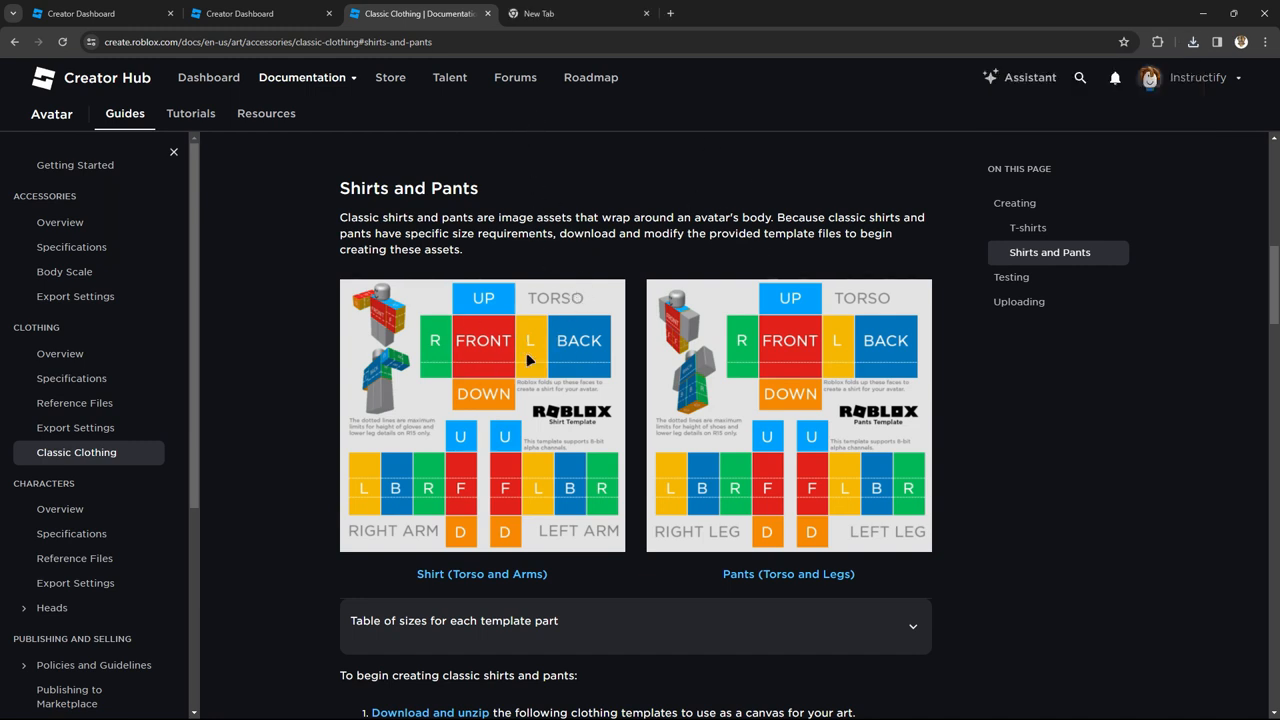
Step: Open canva.com in a new tab and create a blank YouTube Thumbnail design
left_click(540, 13)
type("canva")
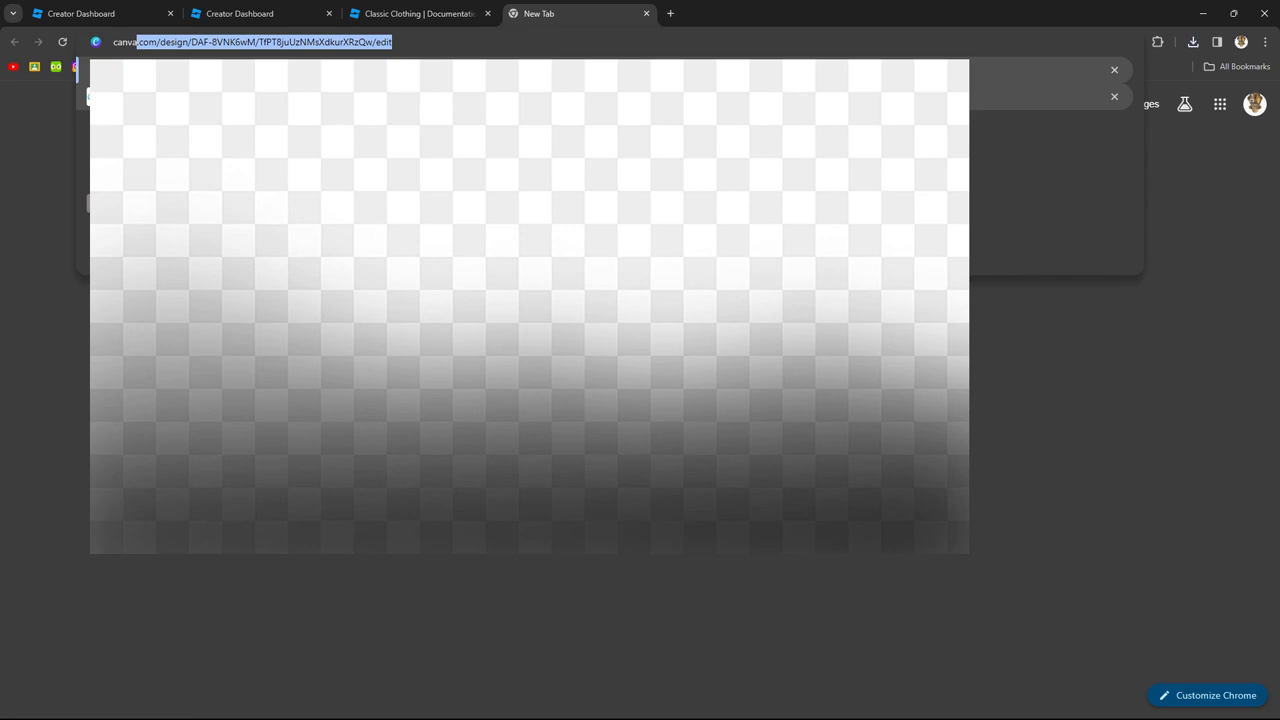
key("Delete")
key("Return")
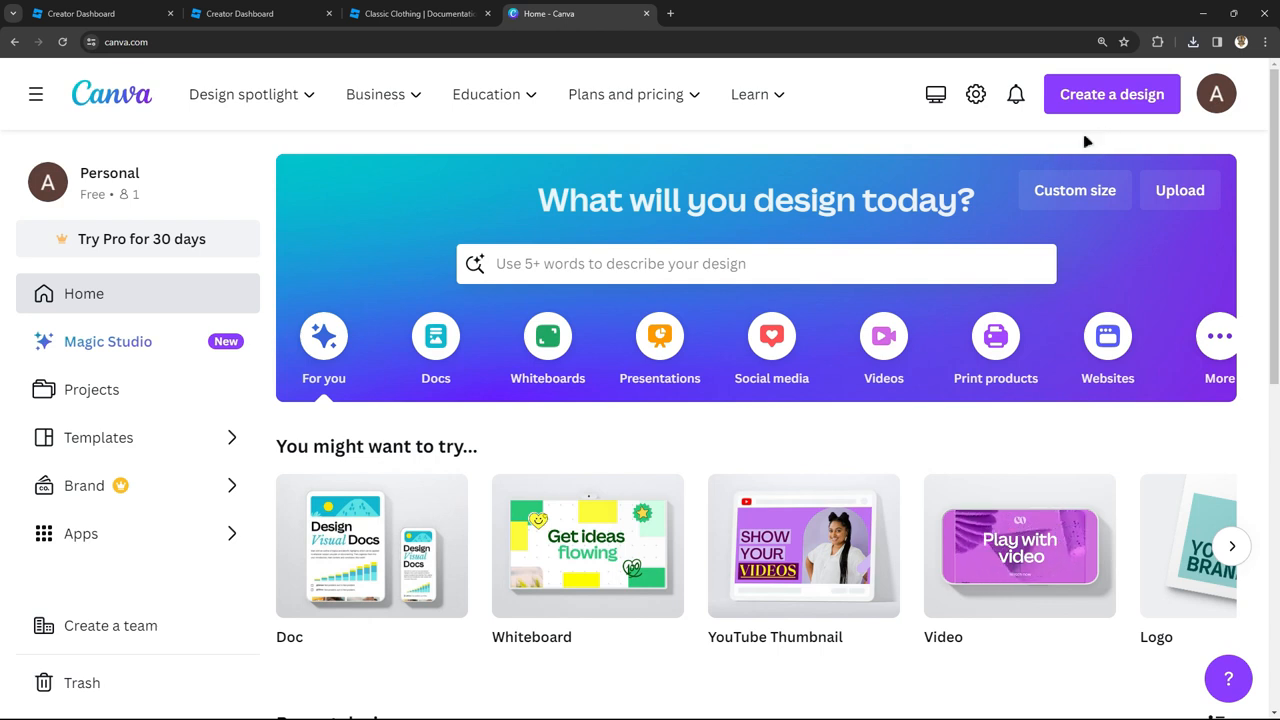
left_click(1095, 100)
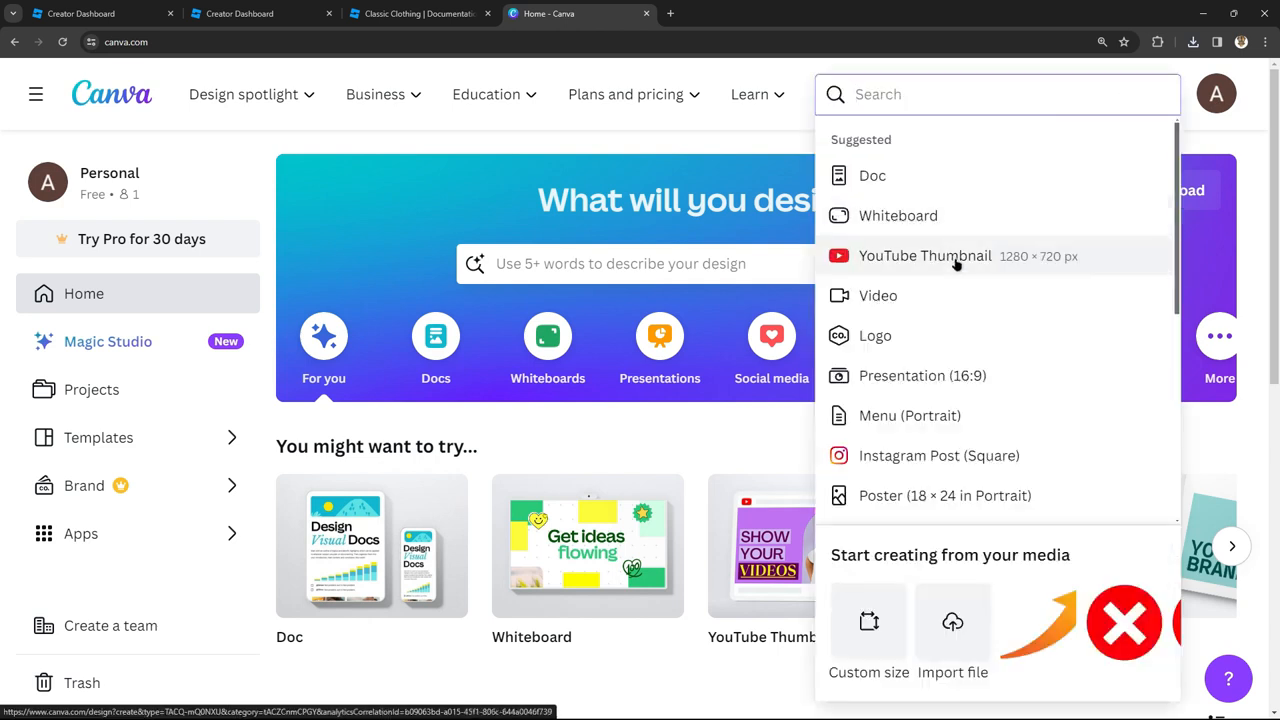
left_click(997, 262)
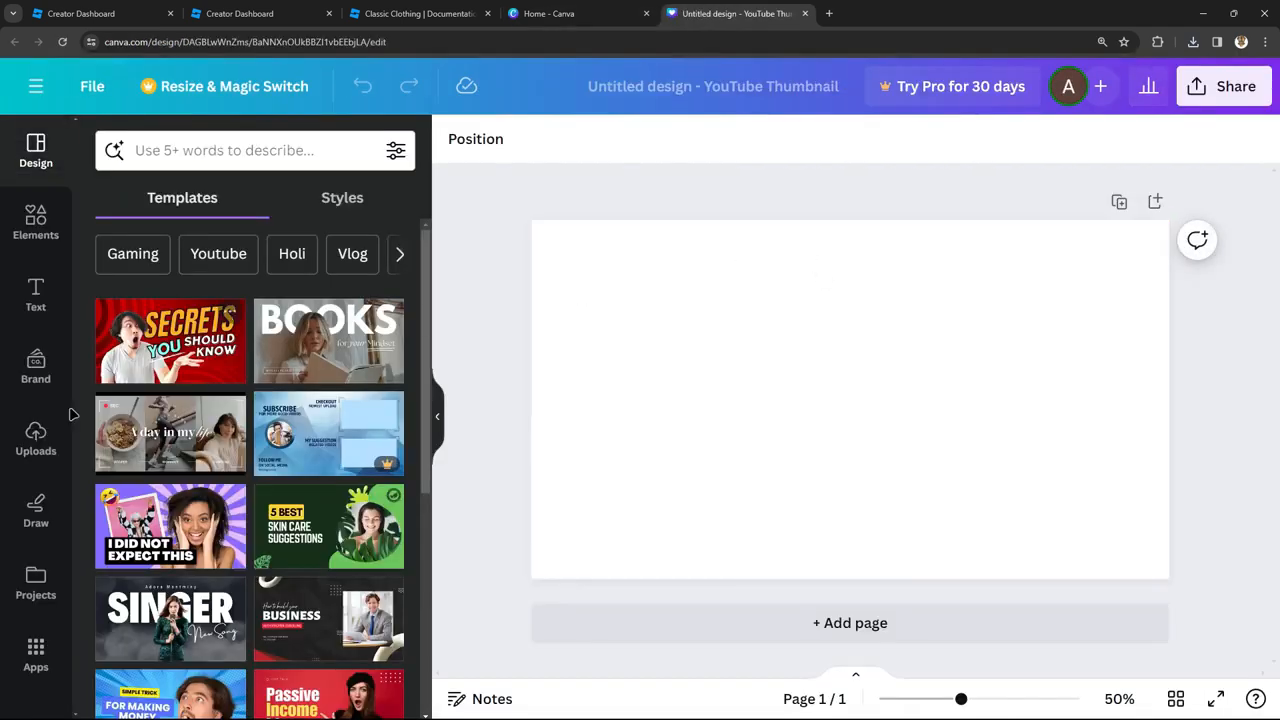
Step: Upload the shirts template image from the Downloads folder to the design's media
left_click(36, 440)
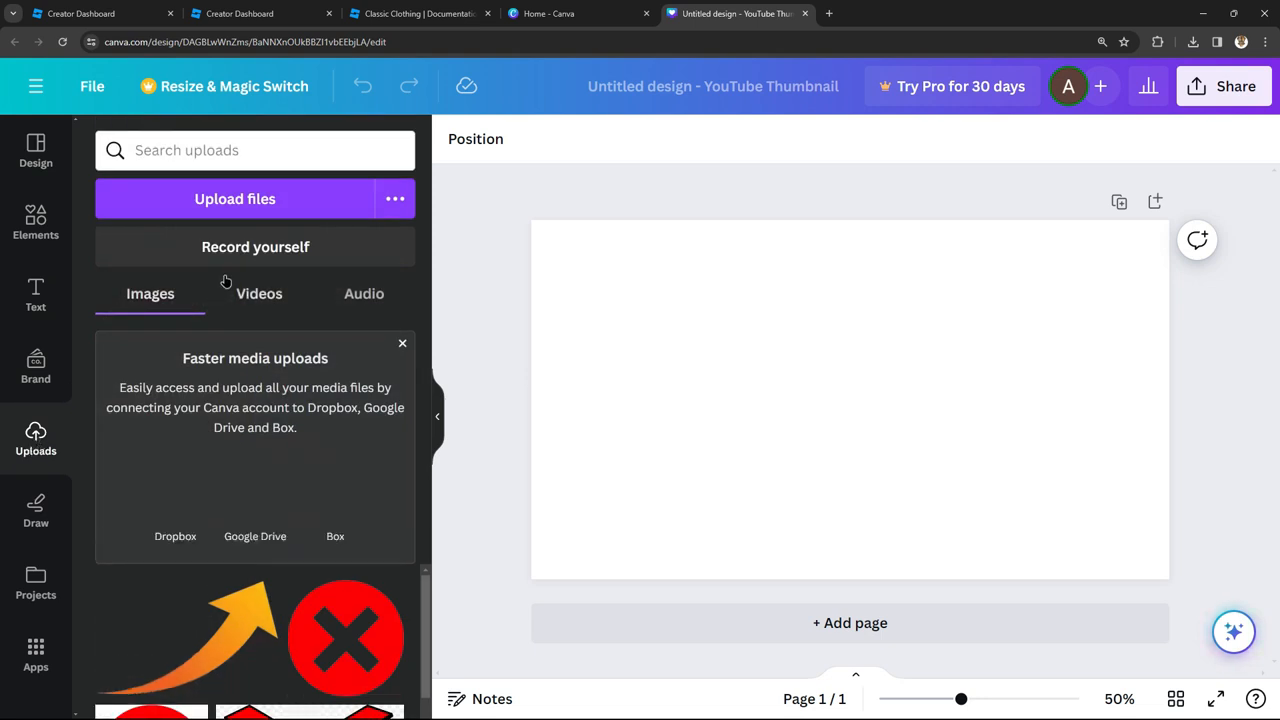
left_click(288, 210)
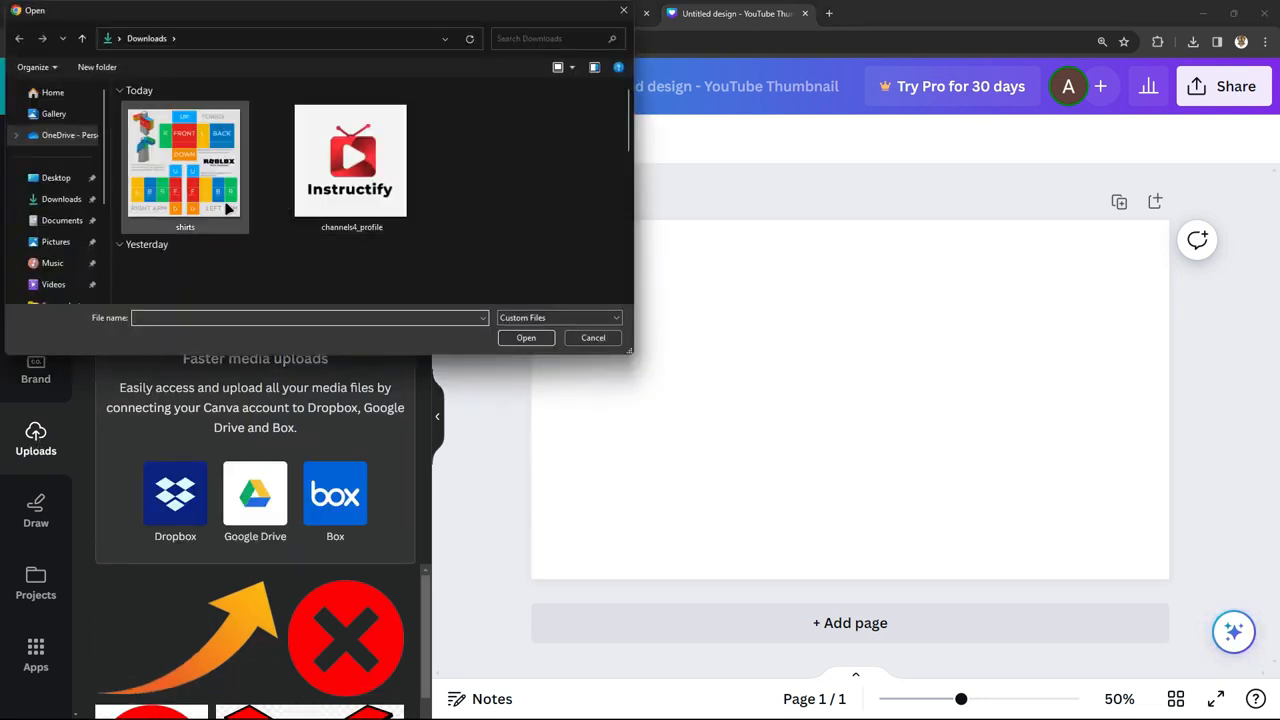
double_click(174, 170)
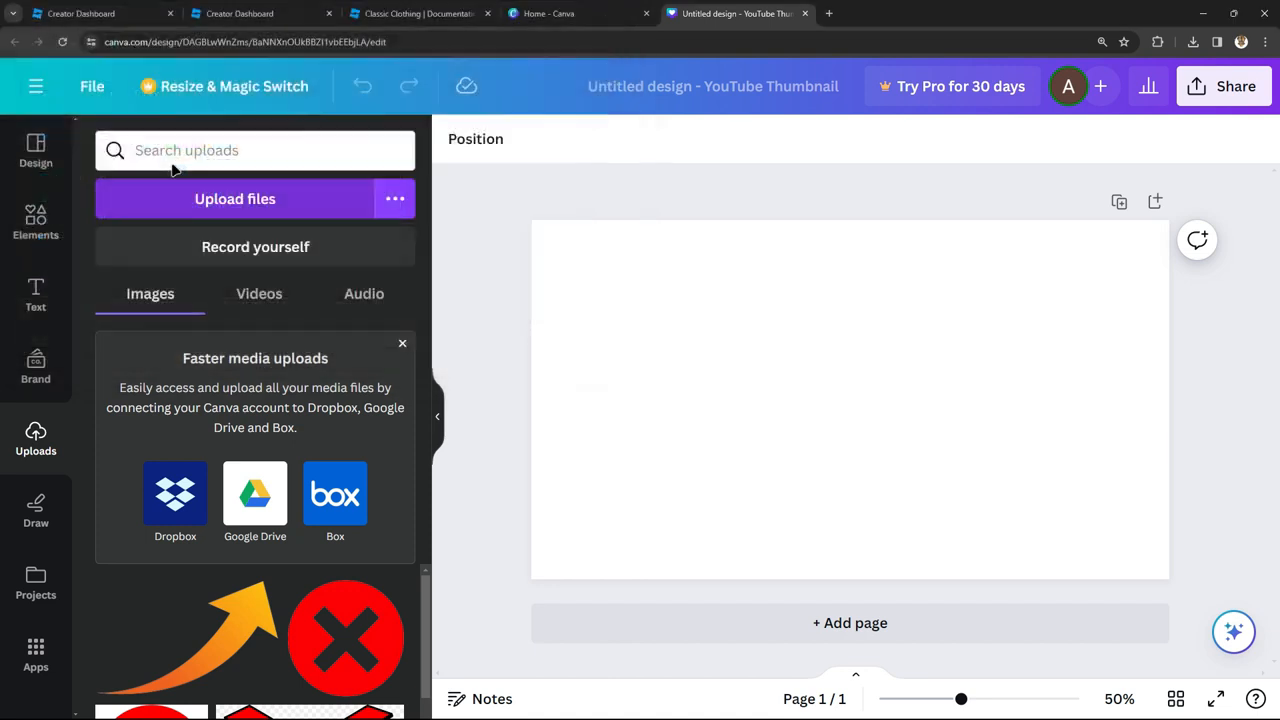
Step: Place the shirt template on the page, enlarge it to nearly the full page height and centre it
left_click_drag(771, 314, 792, 321)
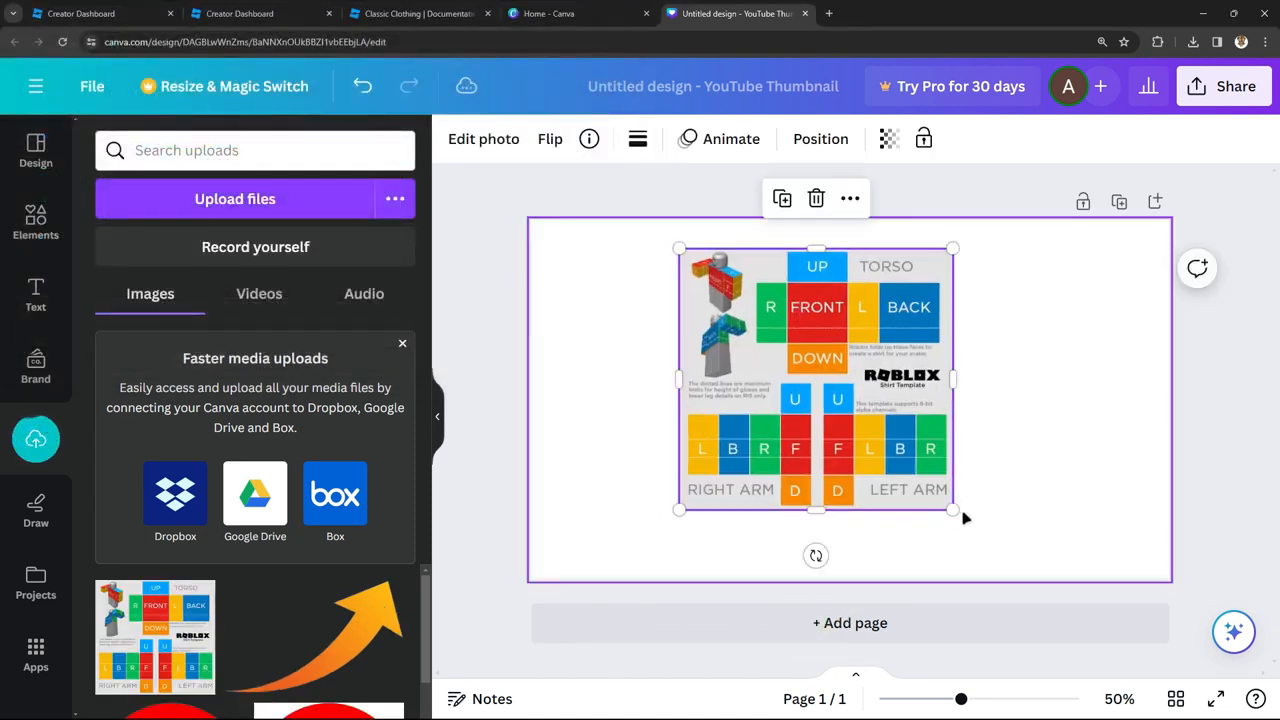
left_click_drag(954, 510, 1014, 568)
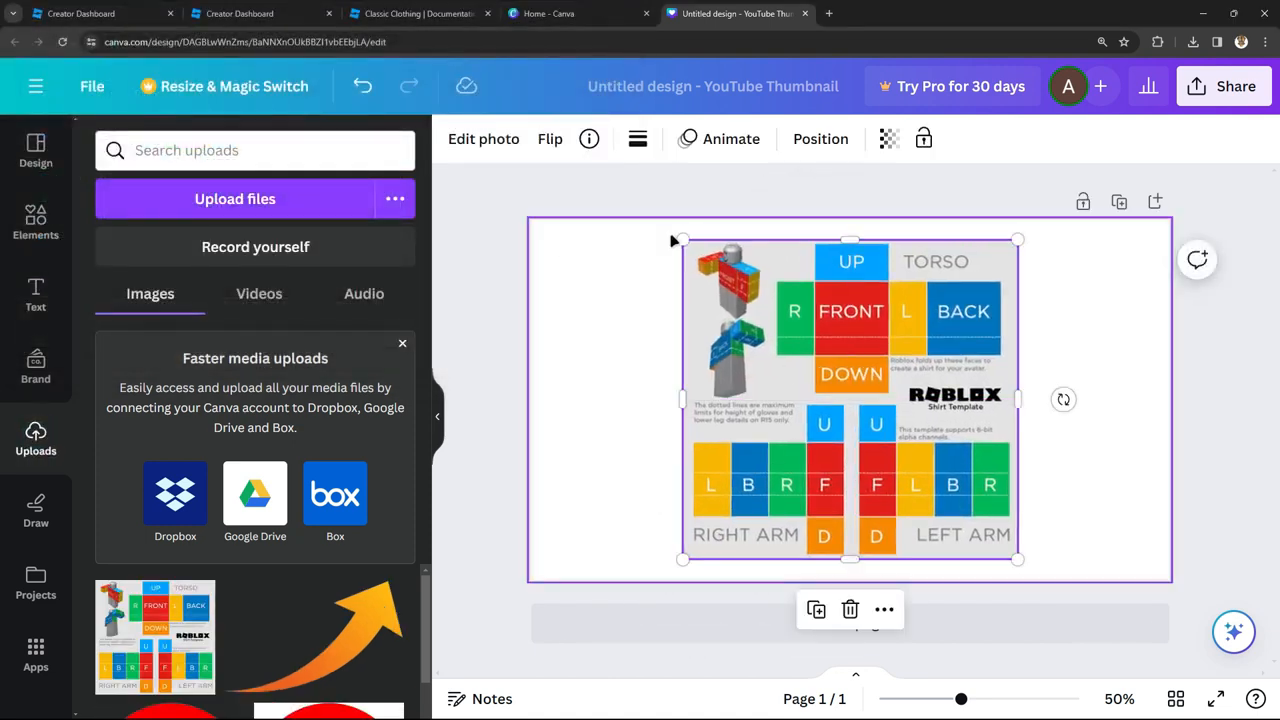
mouse_move(942, 484)
left_mouse_down()
mouse_move(925, 462)
mouse_move(943, 474)
left_mouse_up()
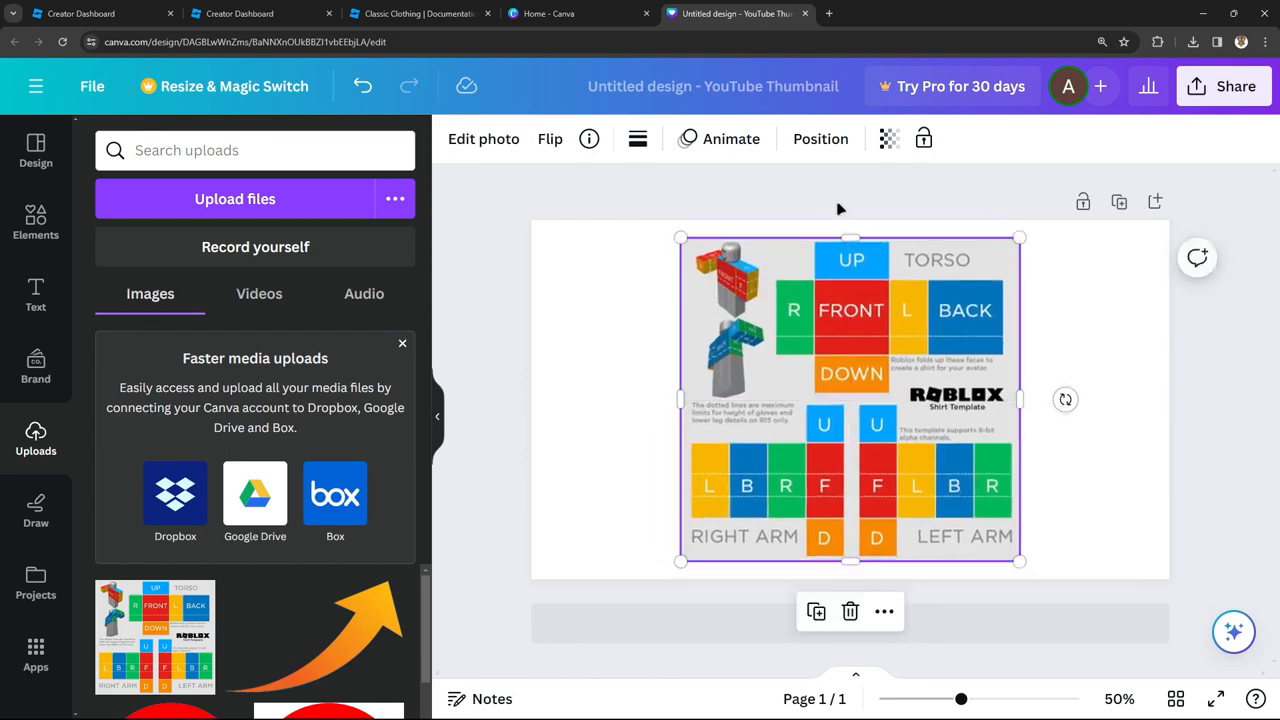
left_click(857, 200)
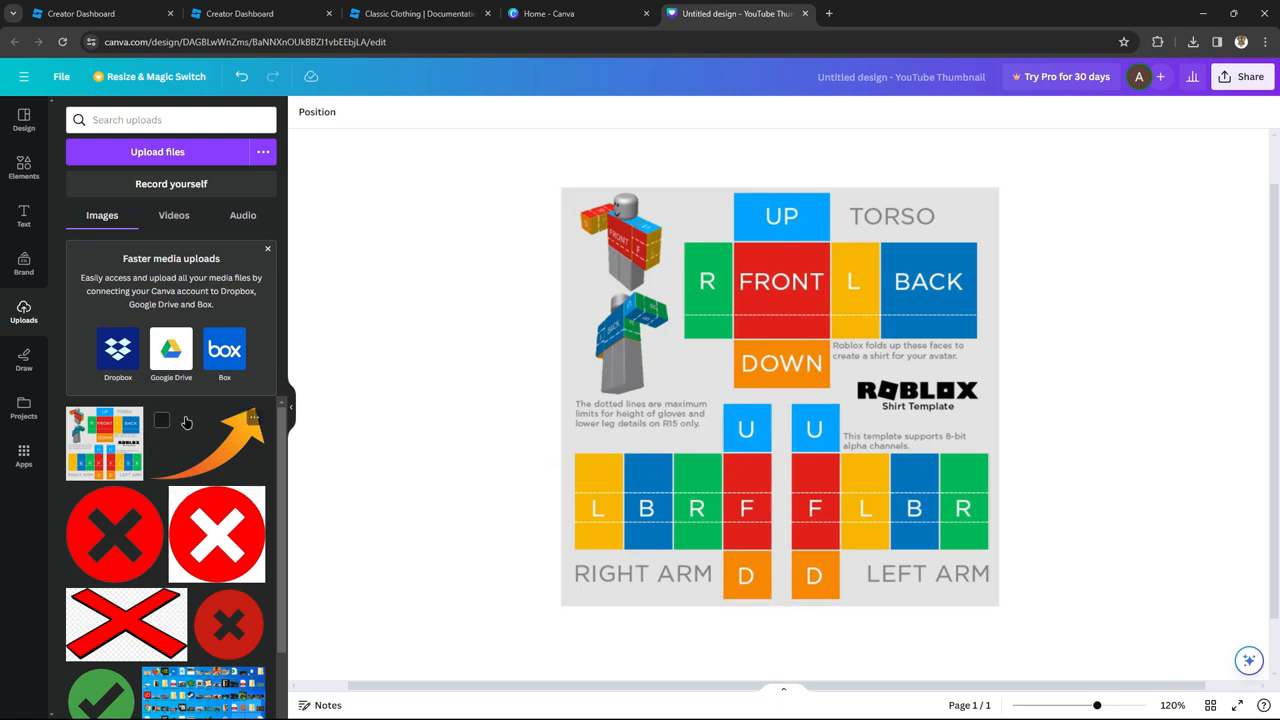
Step: Upload the channels4_profile logo image, place it beside the shirt template and shrink it to about half the template's width
left_click(188, 153)
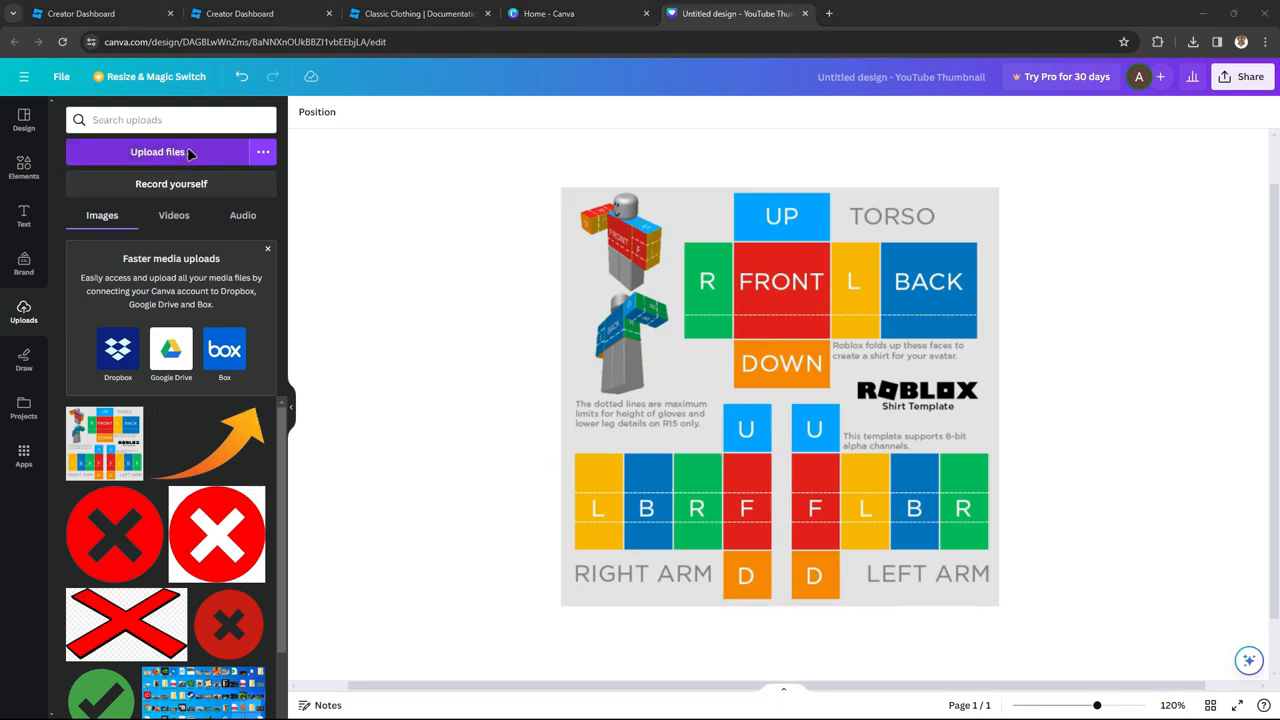
double_click(357, 193)
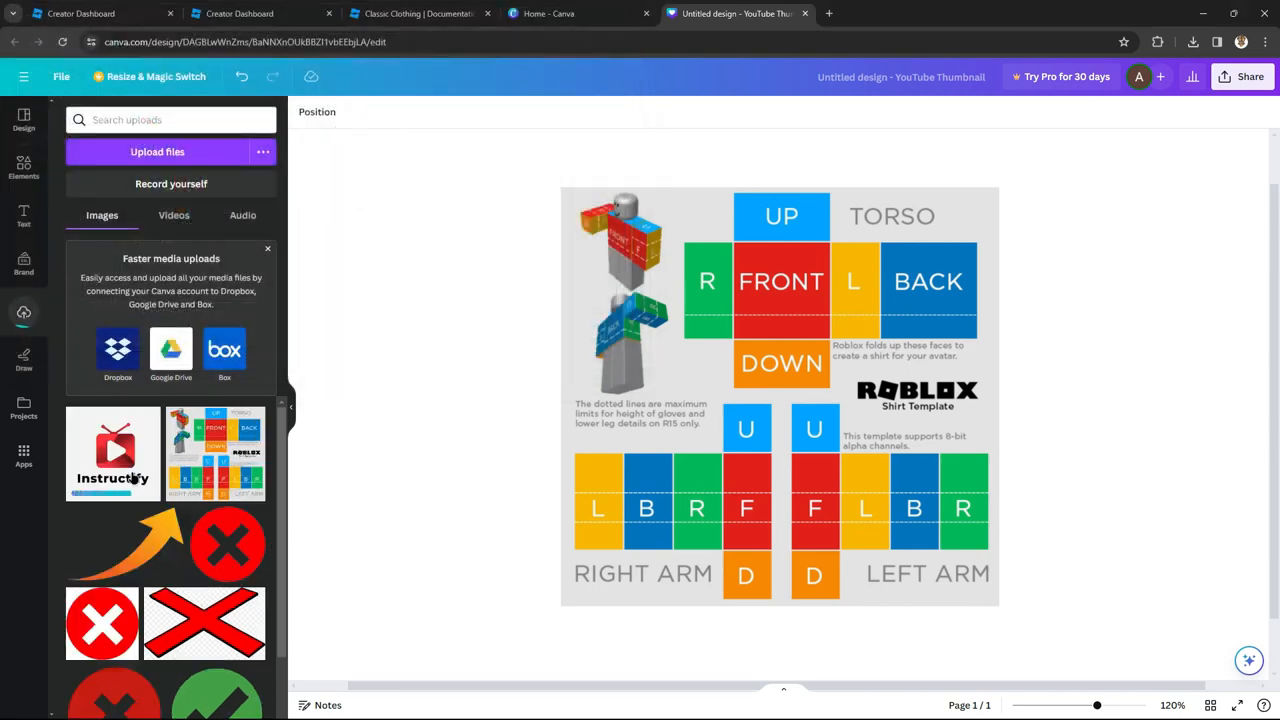
left_click_drag(131, 476, 385, 350)
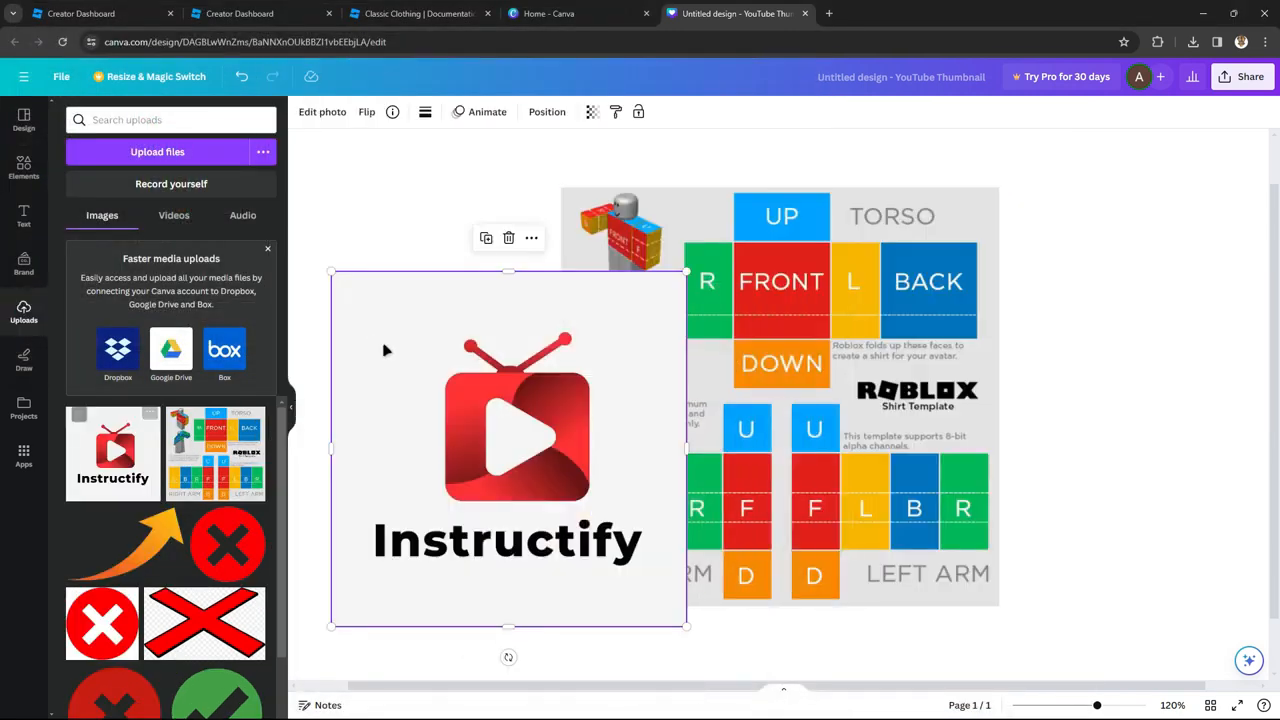
left_click_drag(684, 626, 537, 489)
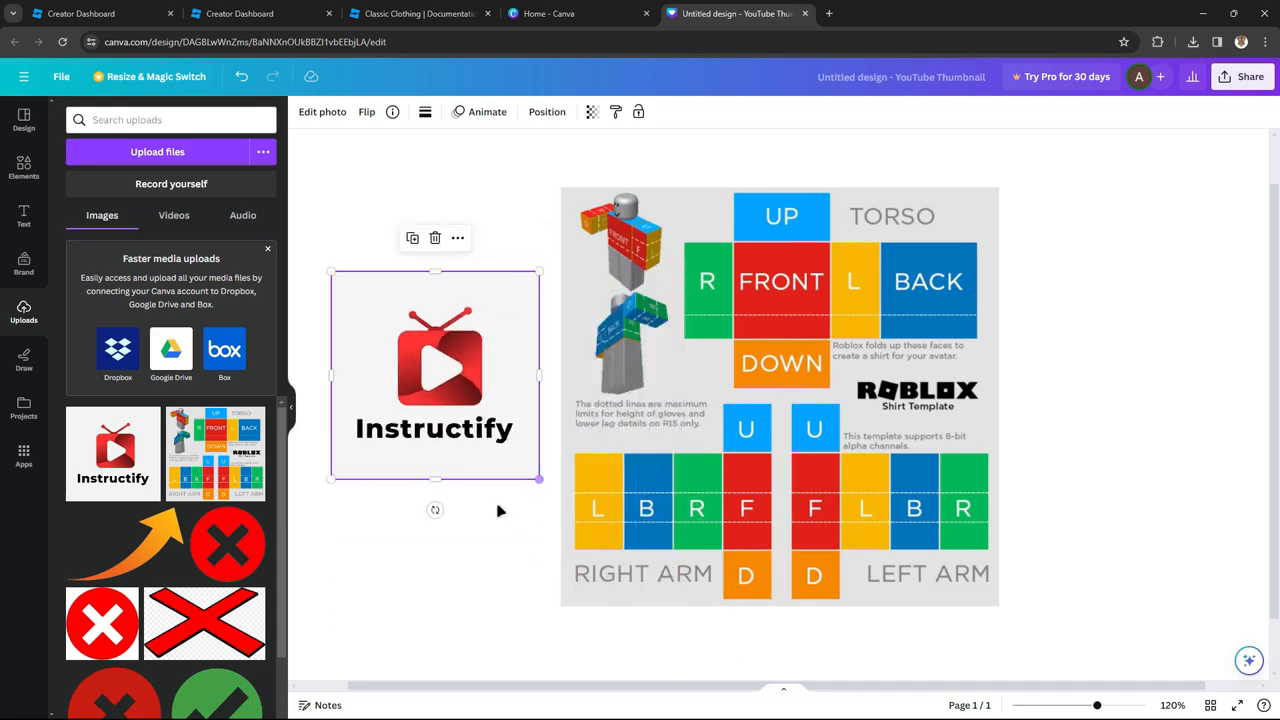
Step: Search Google for blue in a new tab and bring the solid blue image into the Canva uploads
left_click(831, 14)
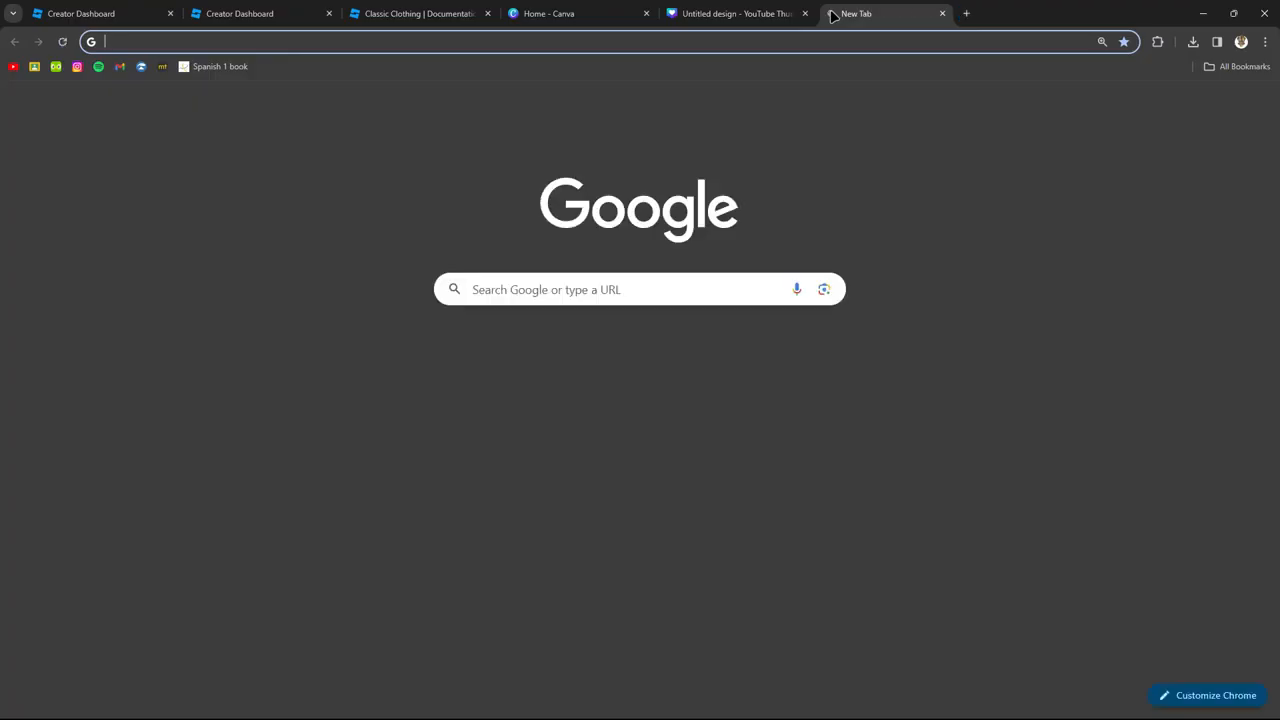
type("Blue")
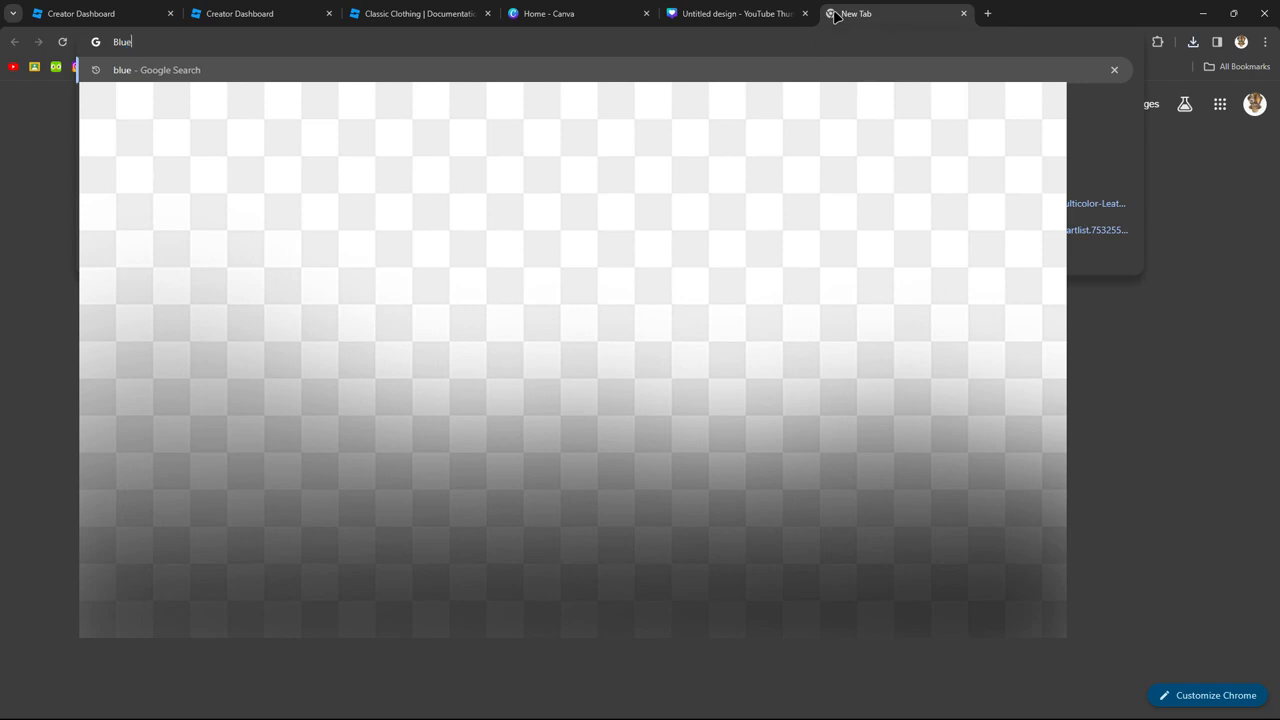
key("Return")
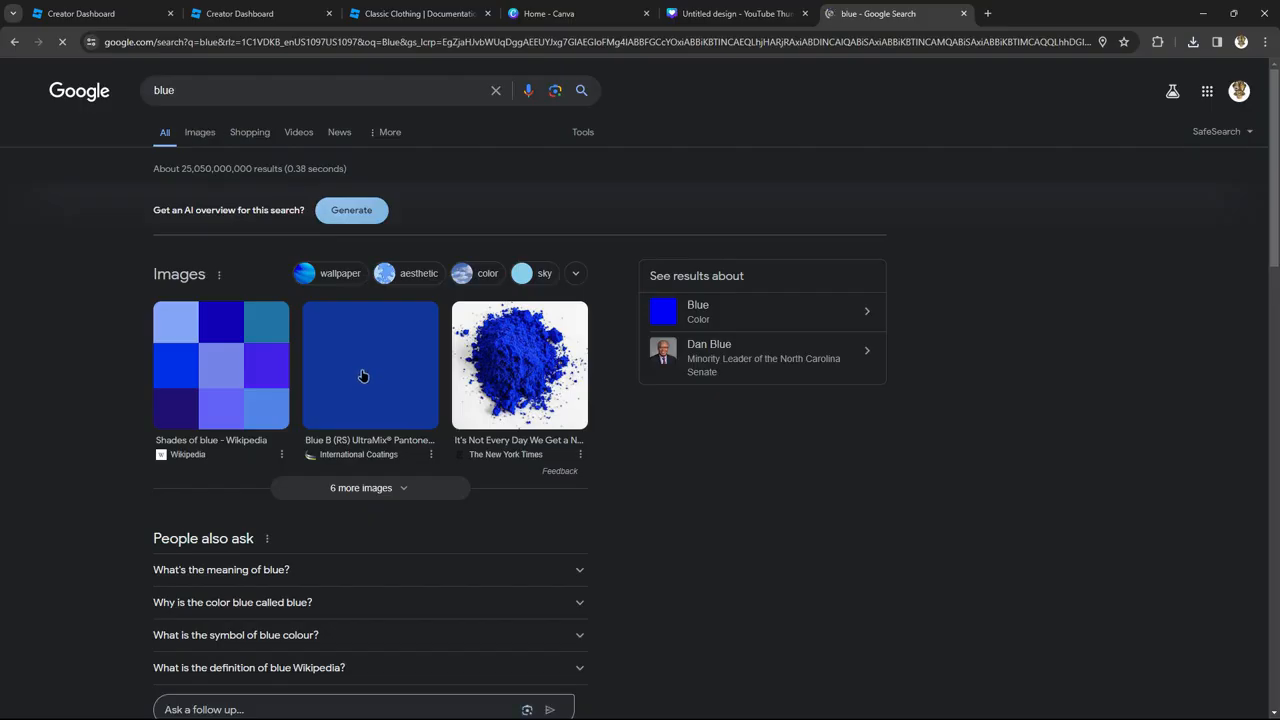
left_click_drag(363, 376, 200, 260)
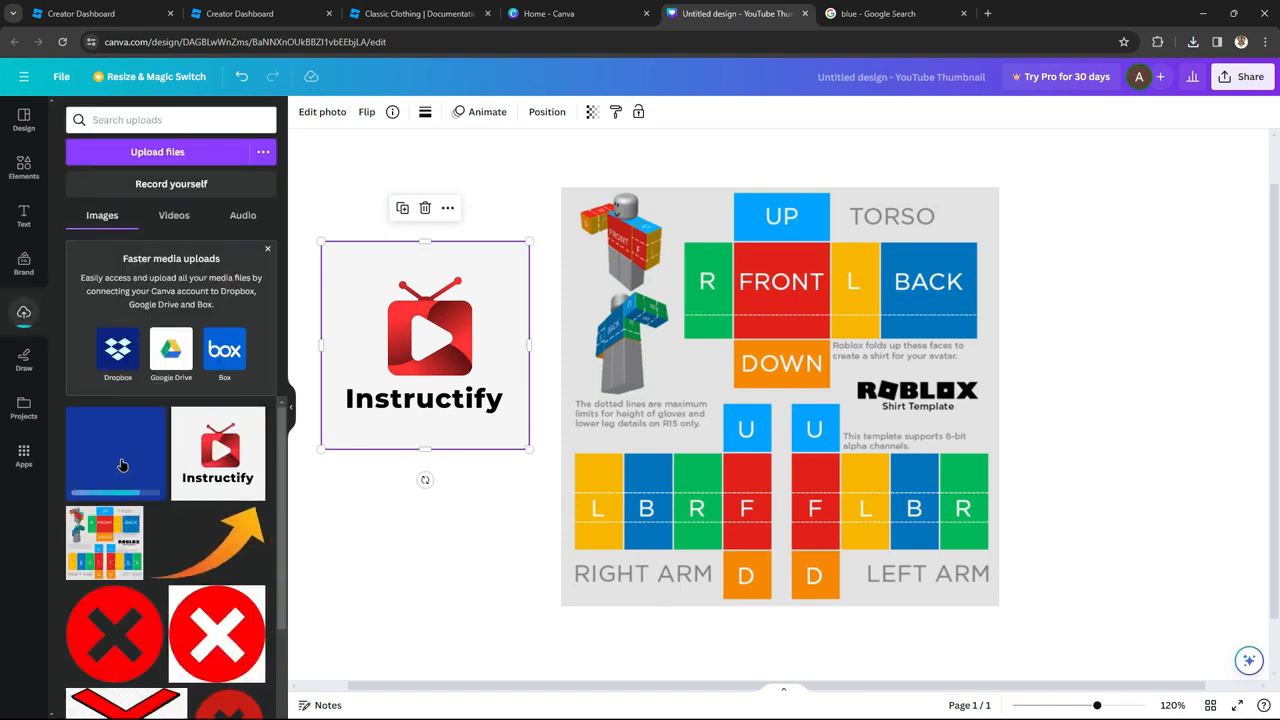
Step: Place the blue image on the template and resize it to cover the right arm's L, B, R and F panels
left_click_drag(121, 465, 423, 559)
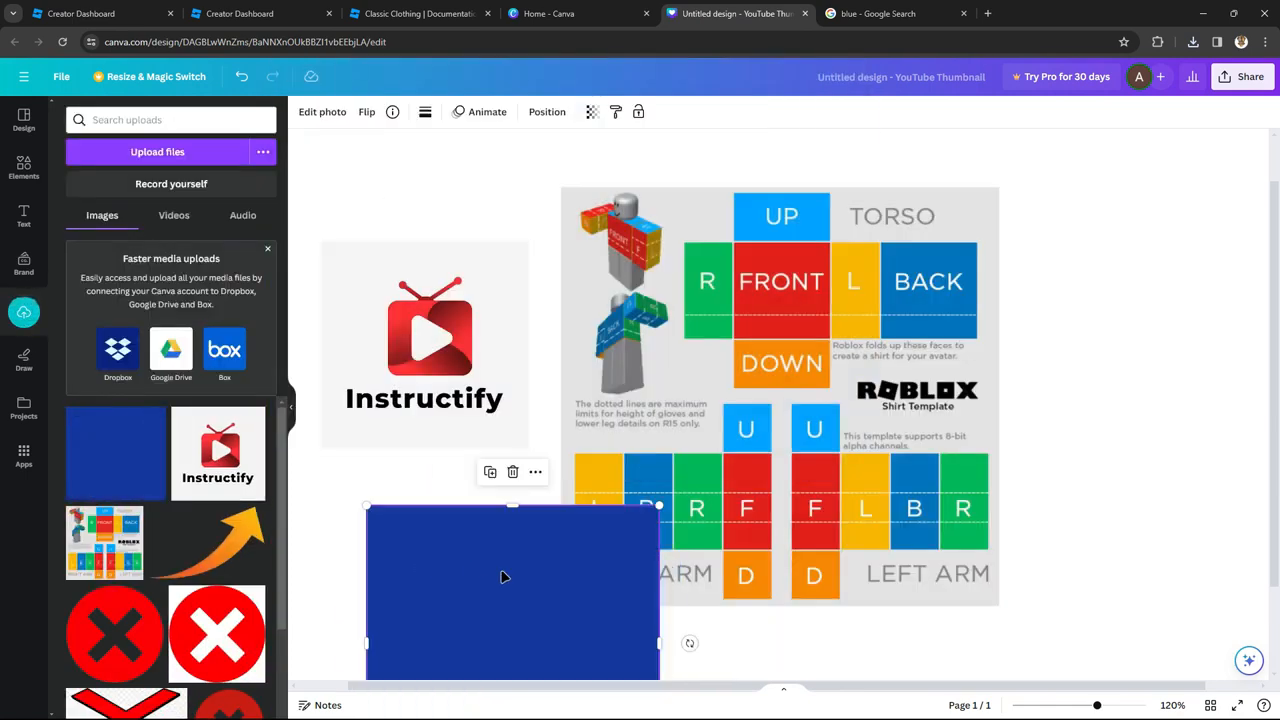
left_click_drag(503, 577, 706, 481)
left_click_drag(780, 606, 696, 526)
left_click_drag(646, 469, 772, 517)
left_click_drag(674, 541, 673, 550)
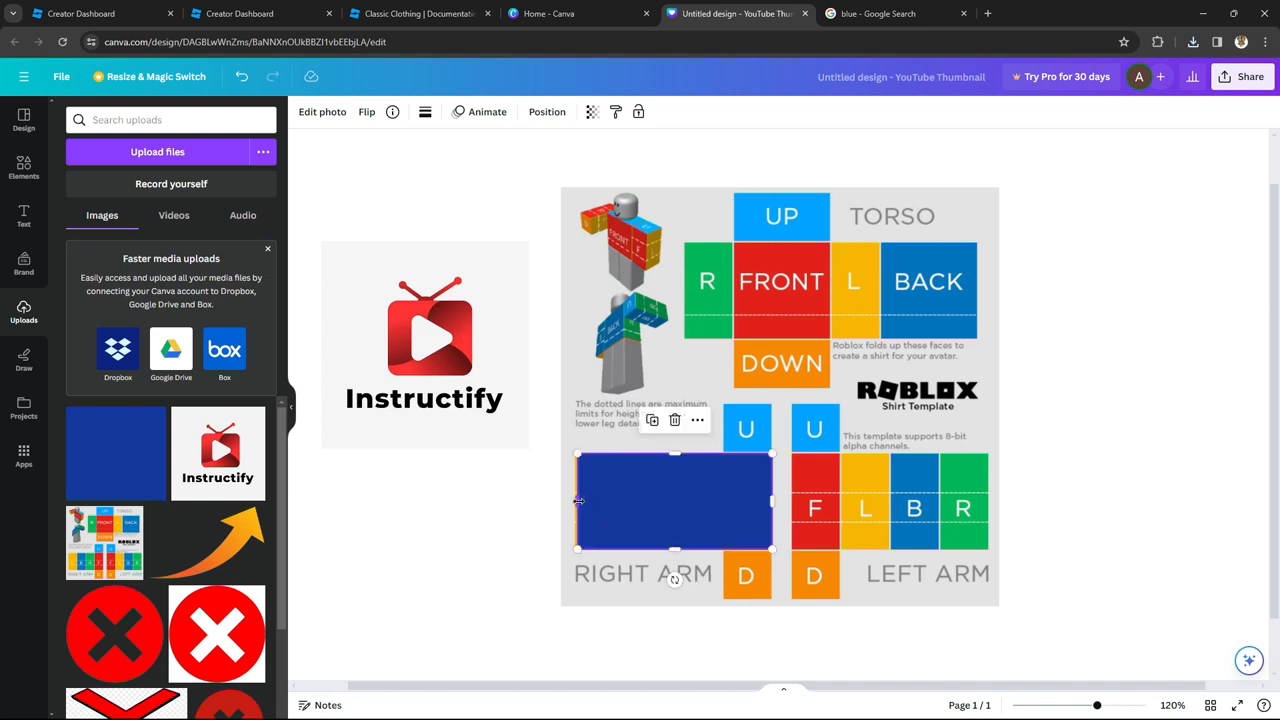
left_click_drag(578, 500, 573, 500)
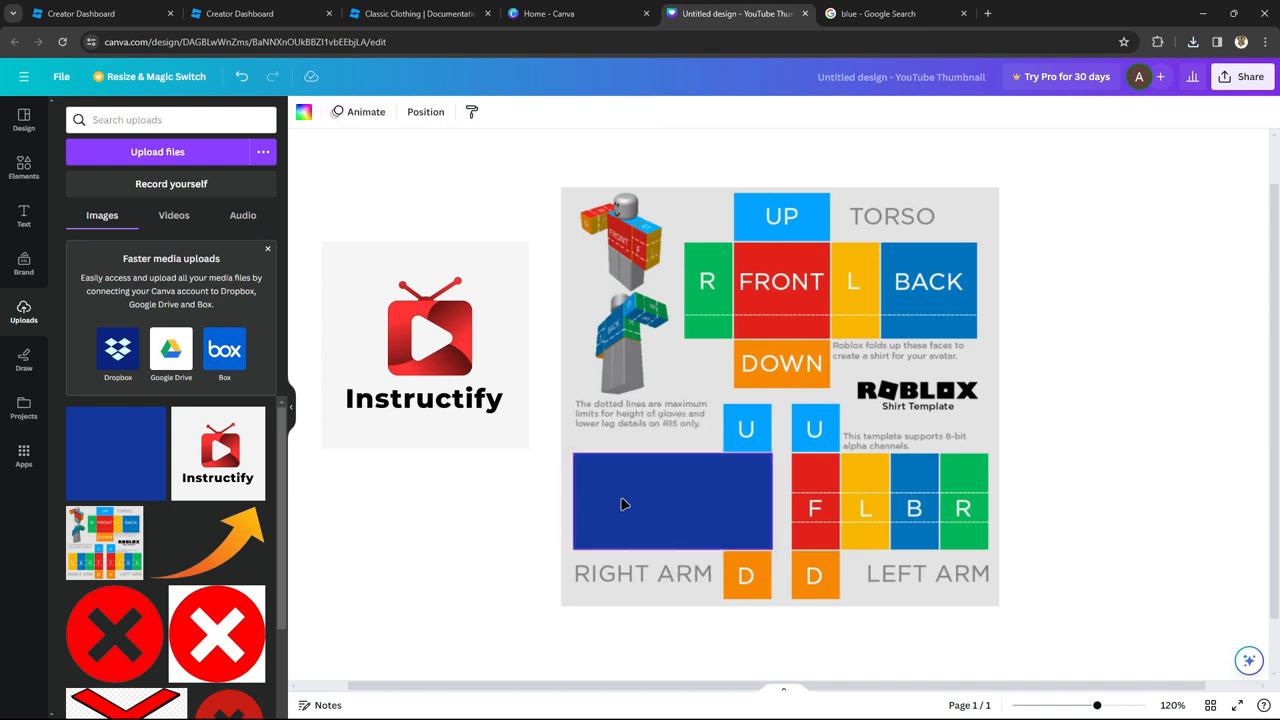
Step: Duplicate the blue rectangle to cover the left arm's F, L, B and R panels and the torso's R, FRONT, L and BACK panels
right_click(660, 502)
left_click(748, 380)
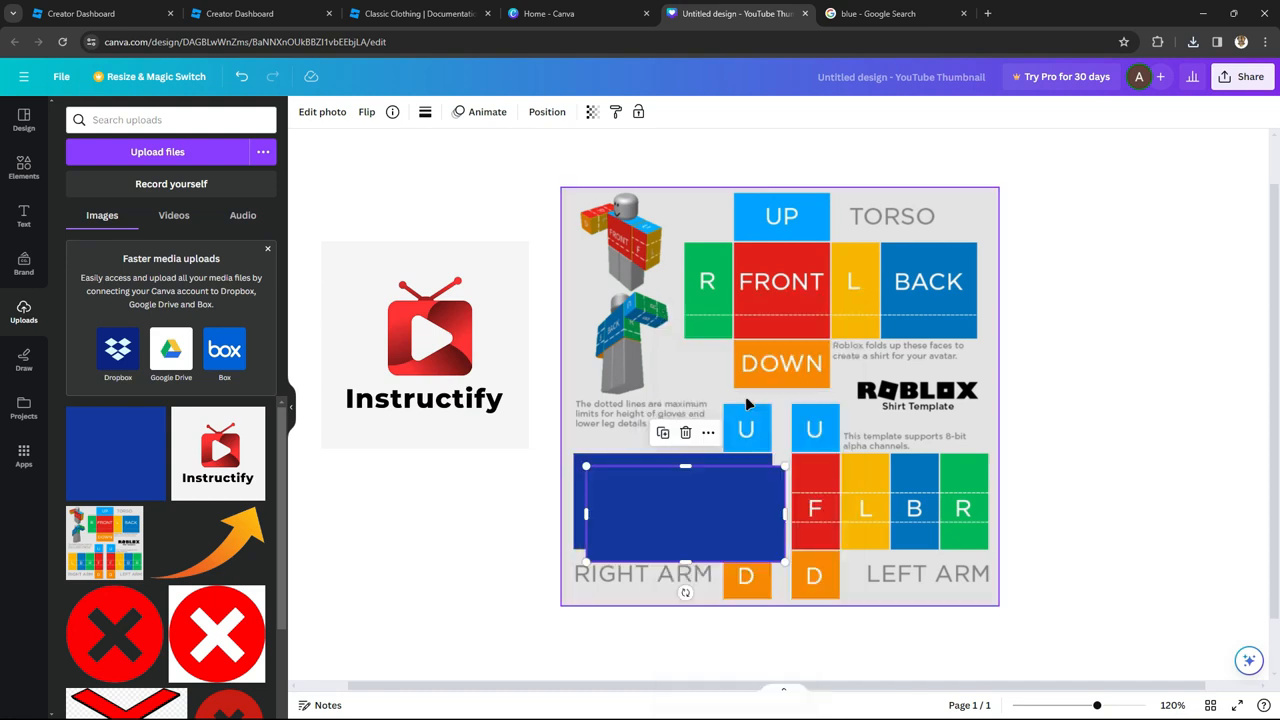
left_click_drag(717, 523, 920, 496)
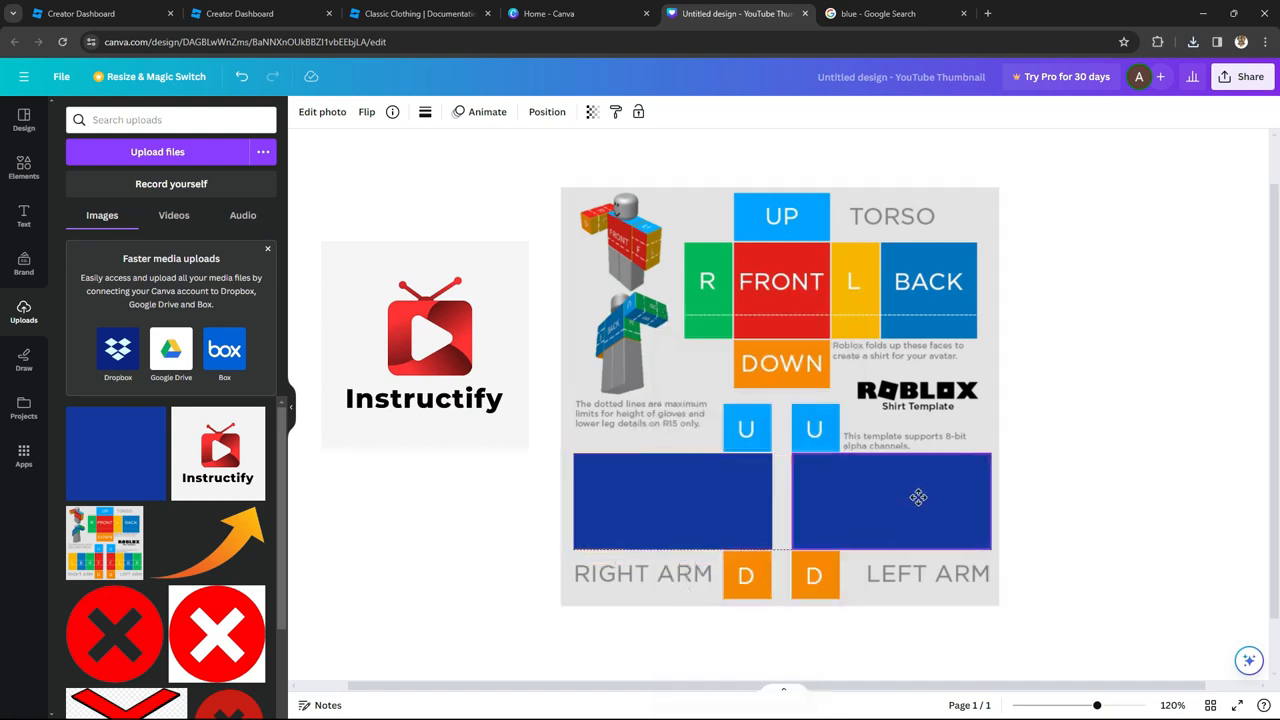
key("ctrl+v")
left_click_drag(1068, 500, 746, 294)
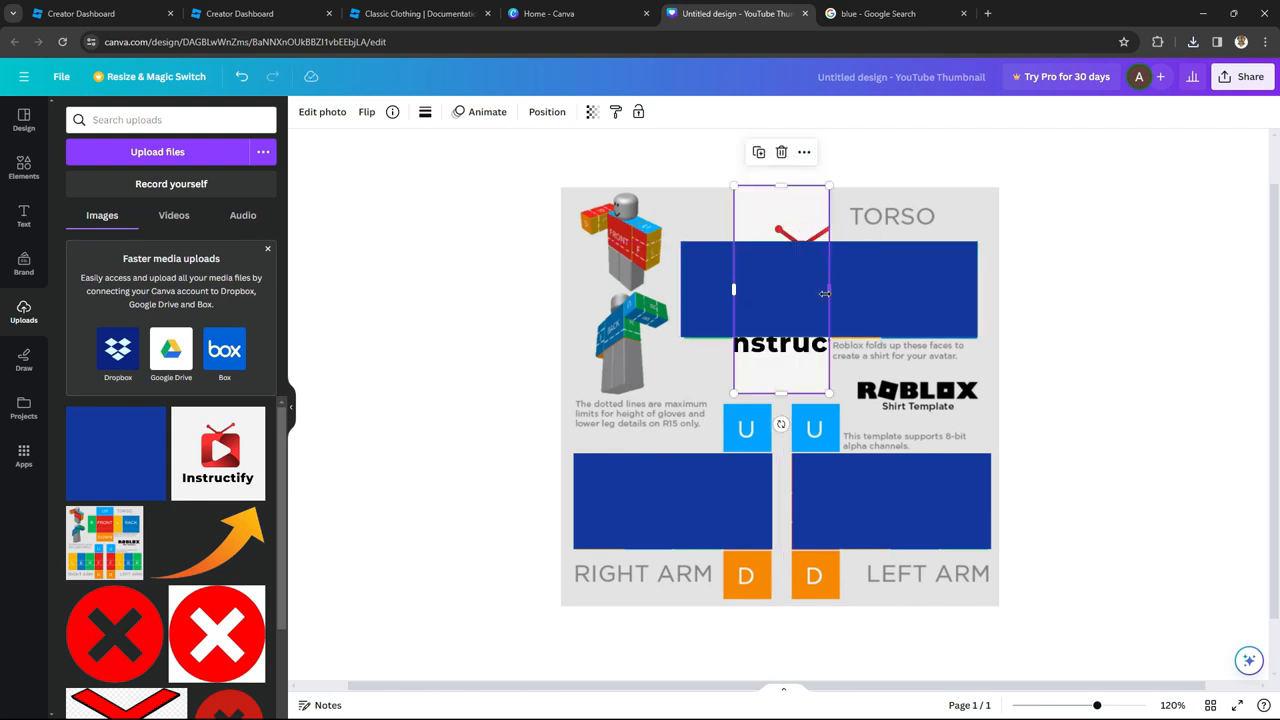
Step: Resize the logo to about 125 by 252 and place it behind the torso's blue rectangle, spanning the UP and DOWN panels
left_click_drag(830, 291, 913, 298)
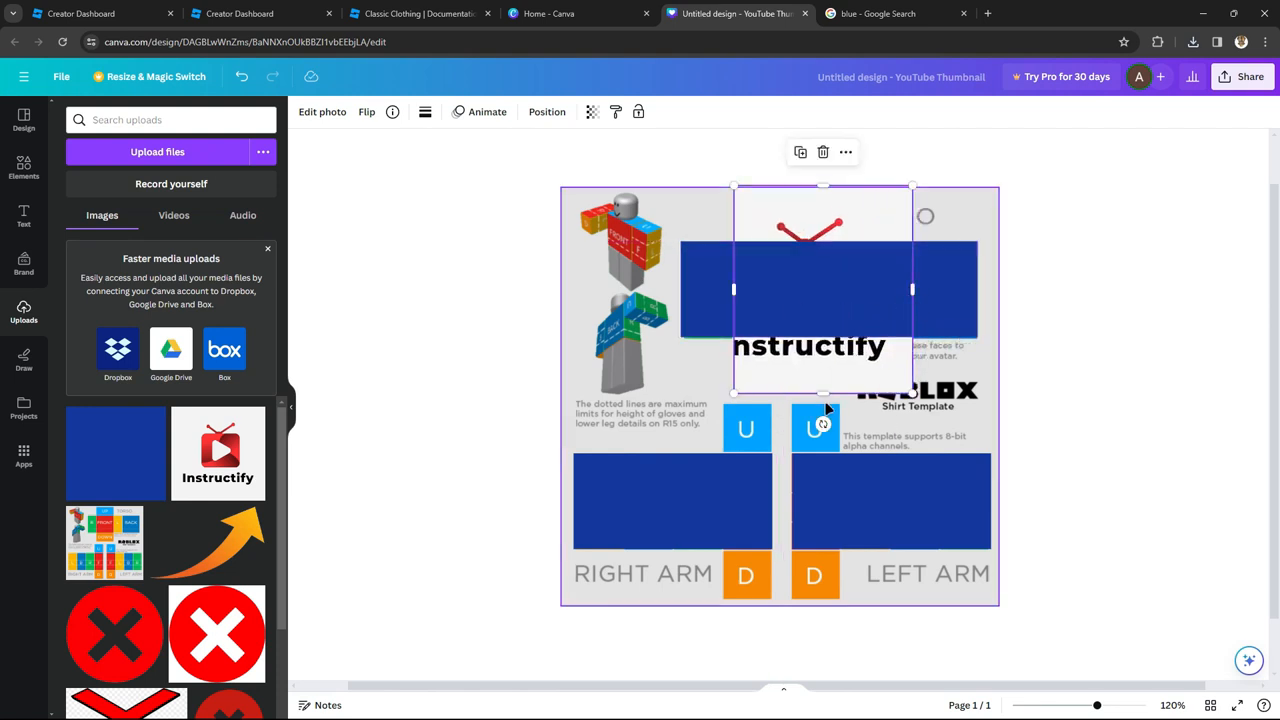
left_click_drag(823, 391, 856, 318)
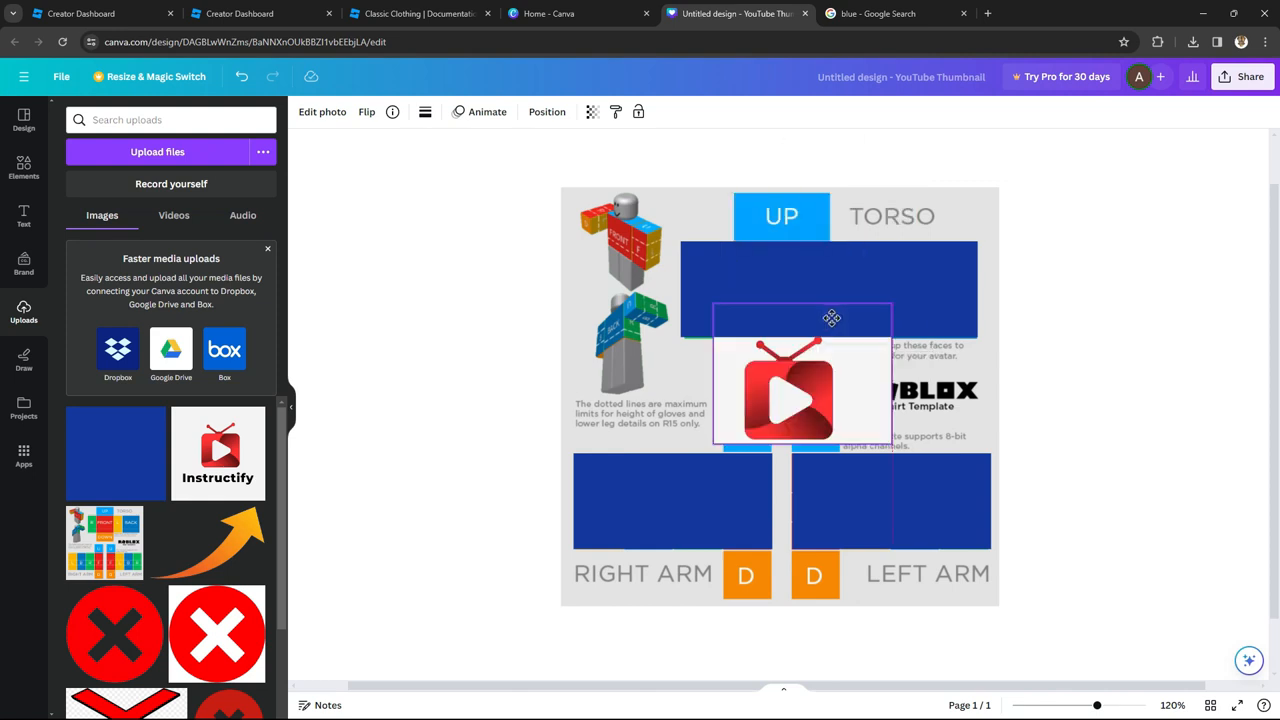
left_click_drag(831, 317, 829, 190)
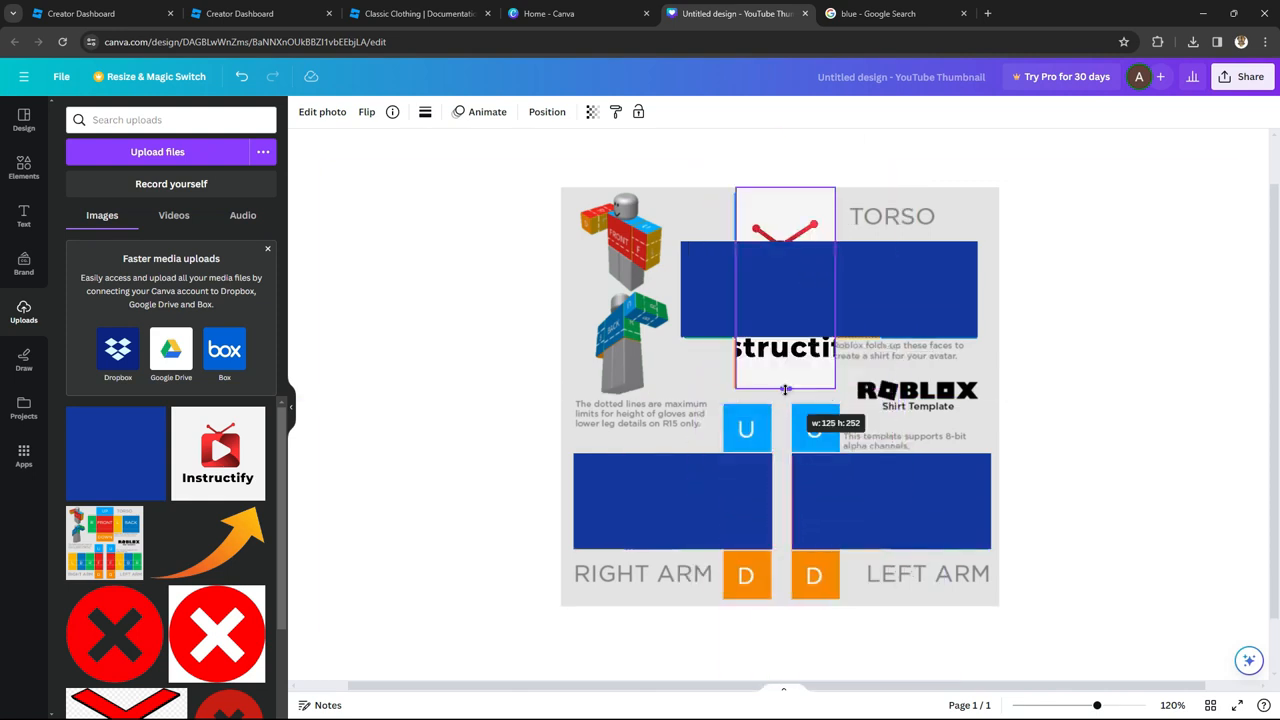
left_click_drag(786, 391, 784, 388)
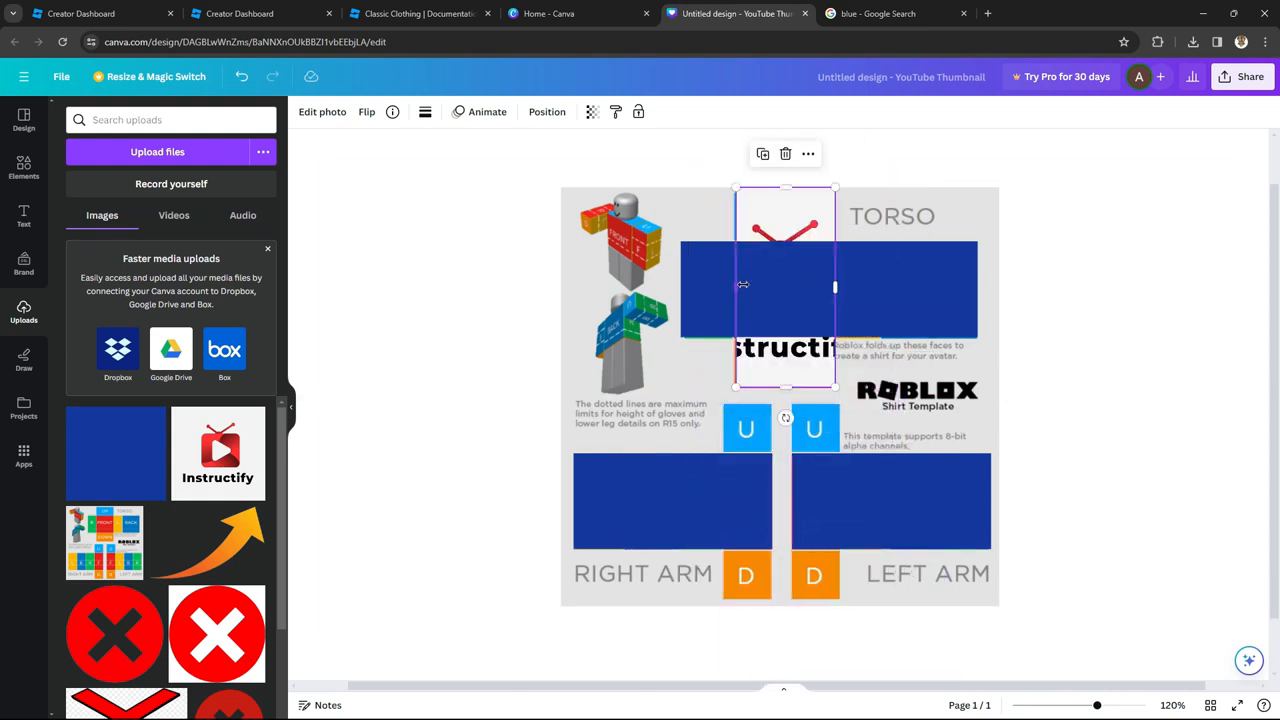
Step: Duplicate the torso logo and fit the copy over the right arm's U-to-D column at the column's width
right_click(773, 224)
left_click(836, 318)
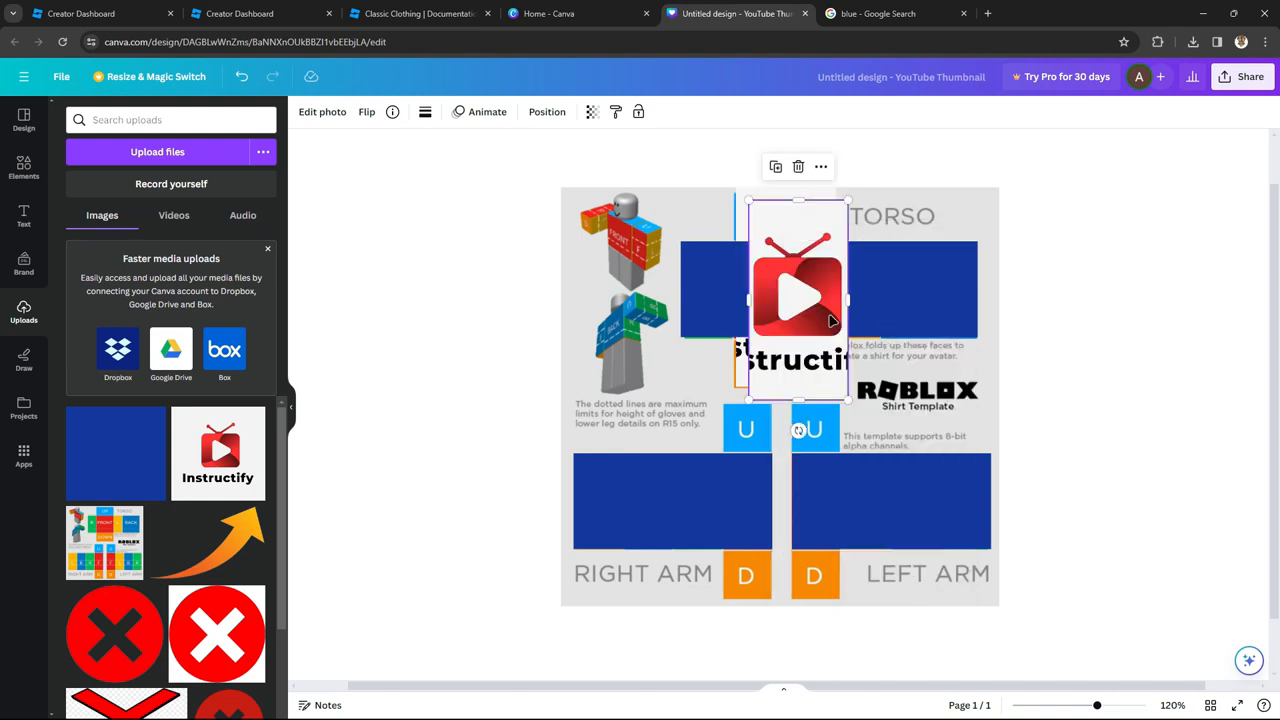
left_click_drag(819, 270, 773, 498)
mouse_move(745, 499)
left_mouse_down()
mouse_move(760, 500)
mouse_move(749, 495)
left_mouse_up()
Step: Duplicate the right arm's logo strip and place the copy over the left arm's U-to-D column
right_click(748, 495)
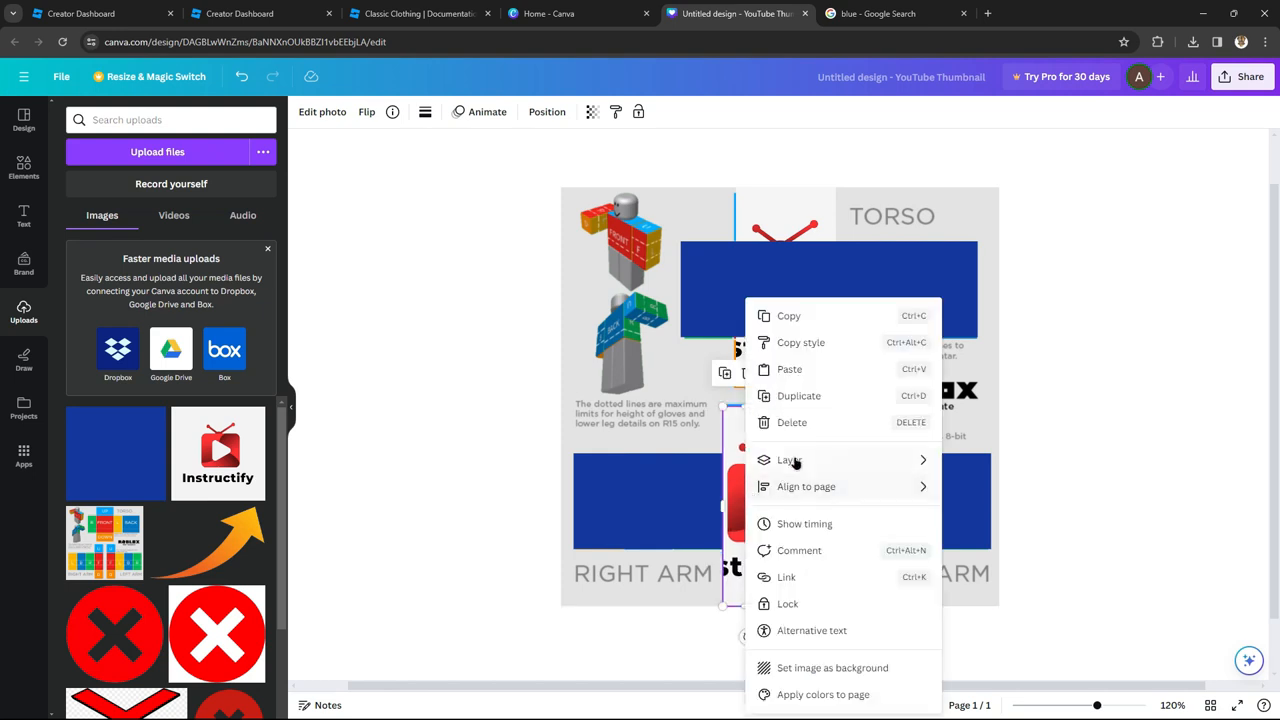
left_click(833, 396)
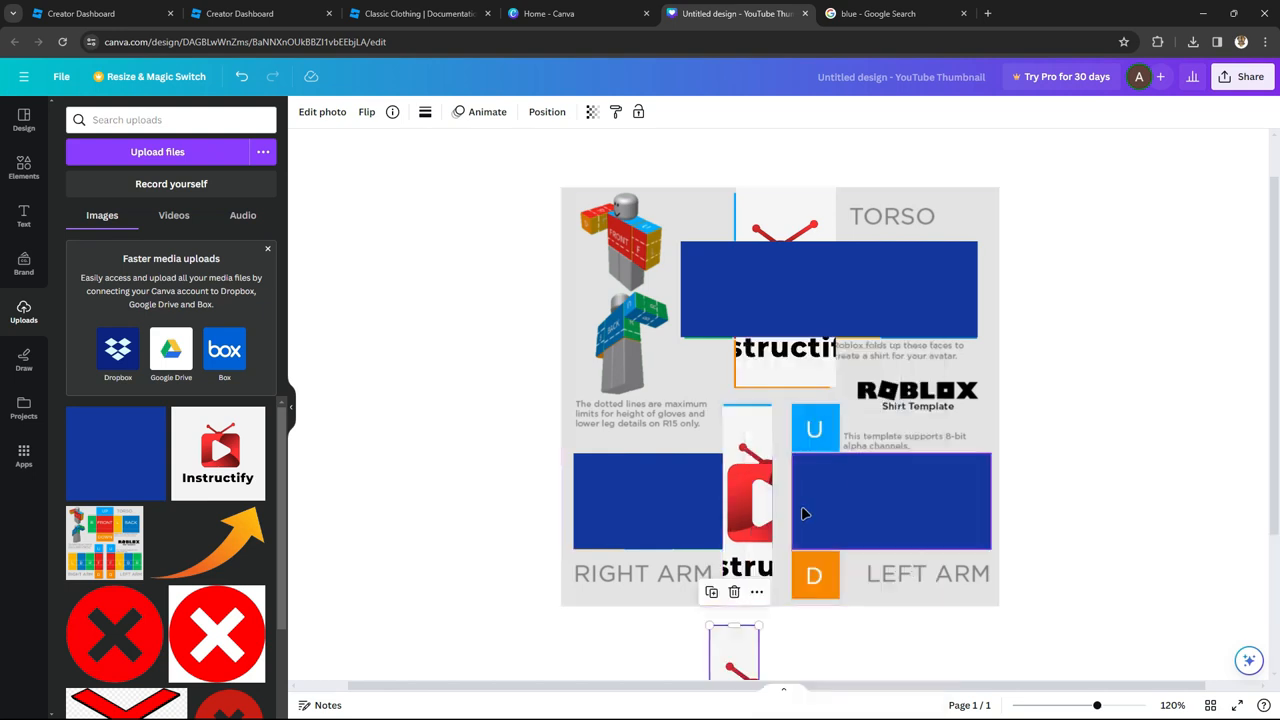
left_click_drag(750, 500, 815, 500)
left_click_drag(742, 654, 757, 429)
left_click_drag(806, 212, 806, 214)
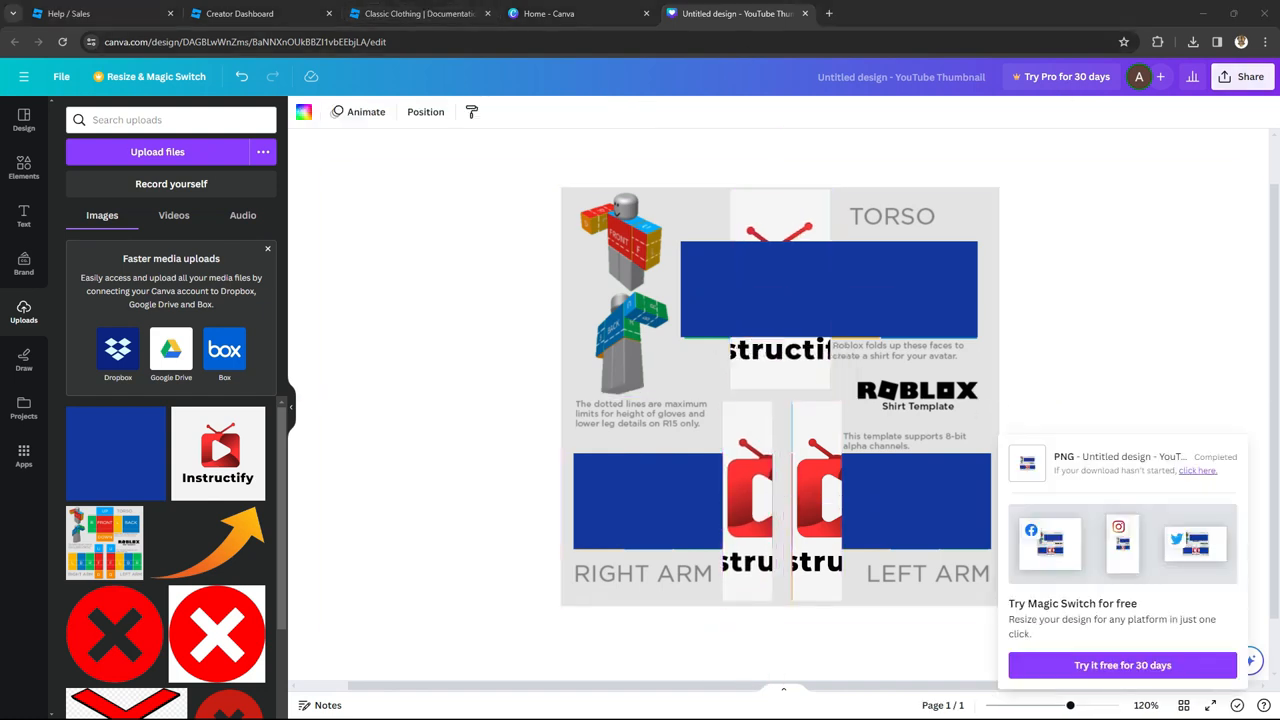
Step: Download the finished design as a PNG image named tshirt into the Downloads folder
left_click(1243, 76)
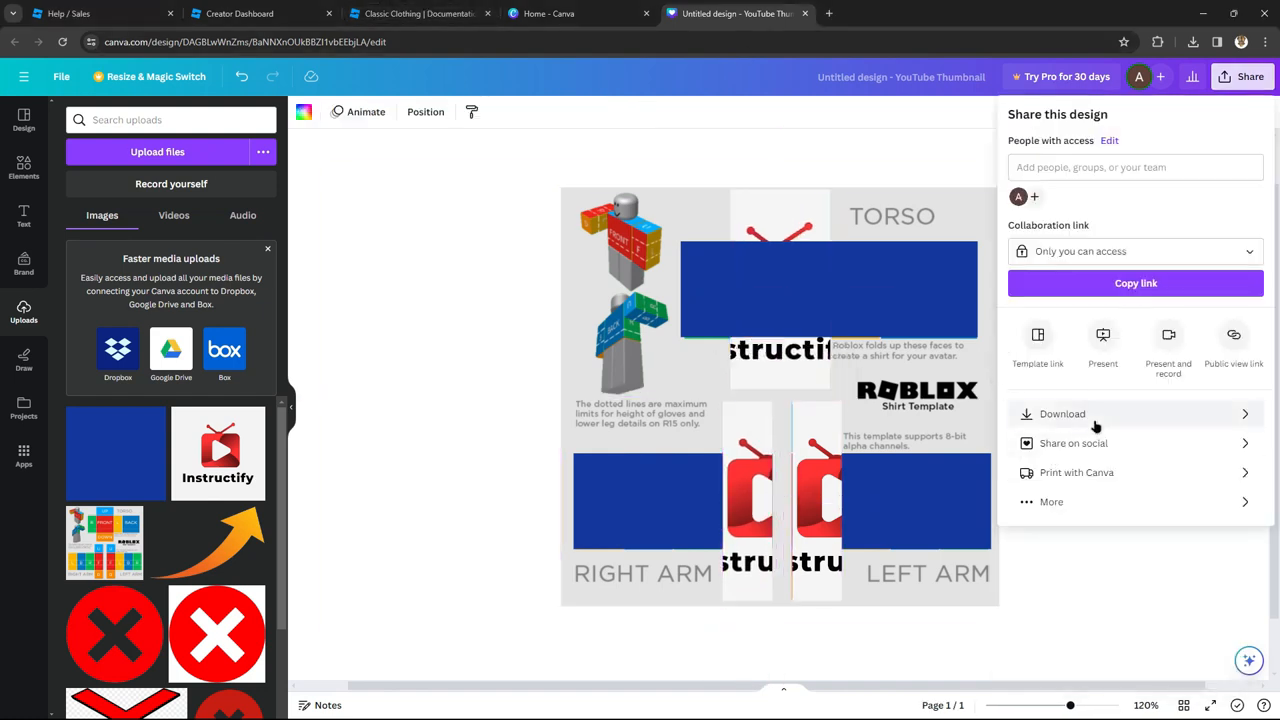
left_click(1080, 414)
left_click(1113, 330)
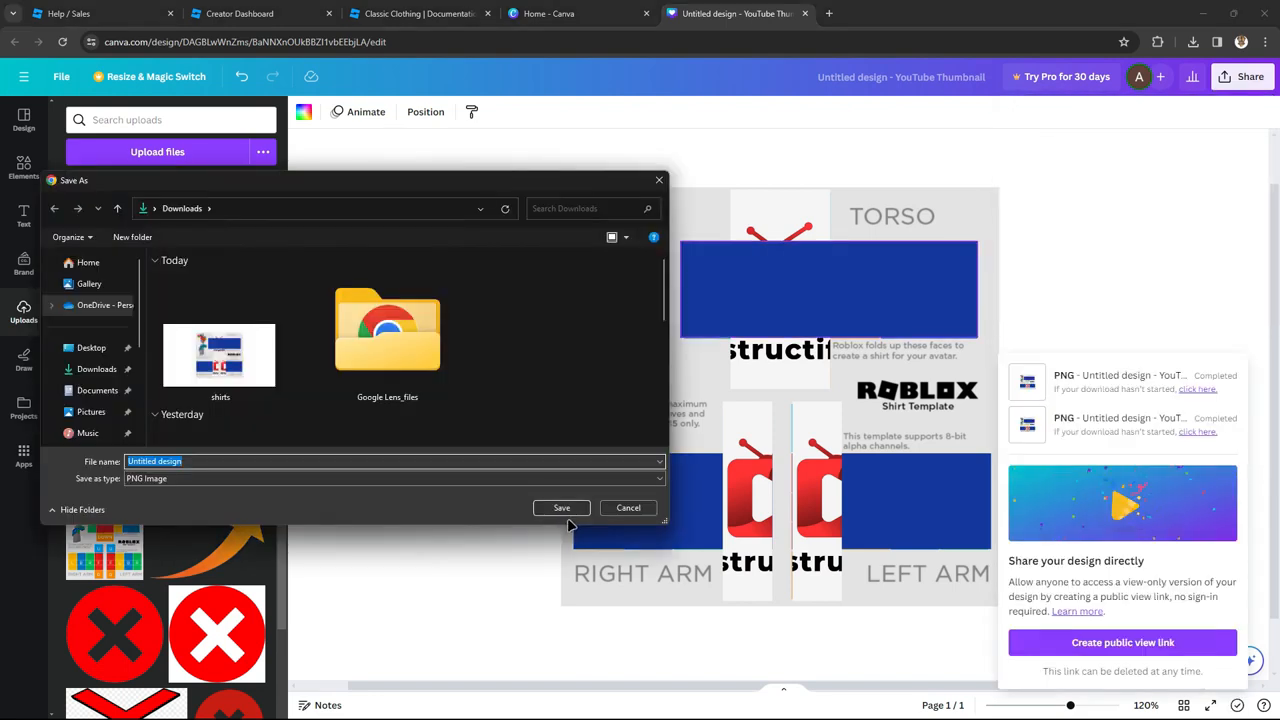
type("tshirt")
left_click(562, 508)
Step: Switch to the Roblox Creator Dashboard, keep Shirt as the asset type and attach the tshirt image to the upload form
left_click(420, 13)
left_click(255, 13)
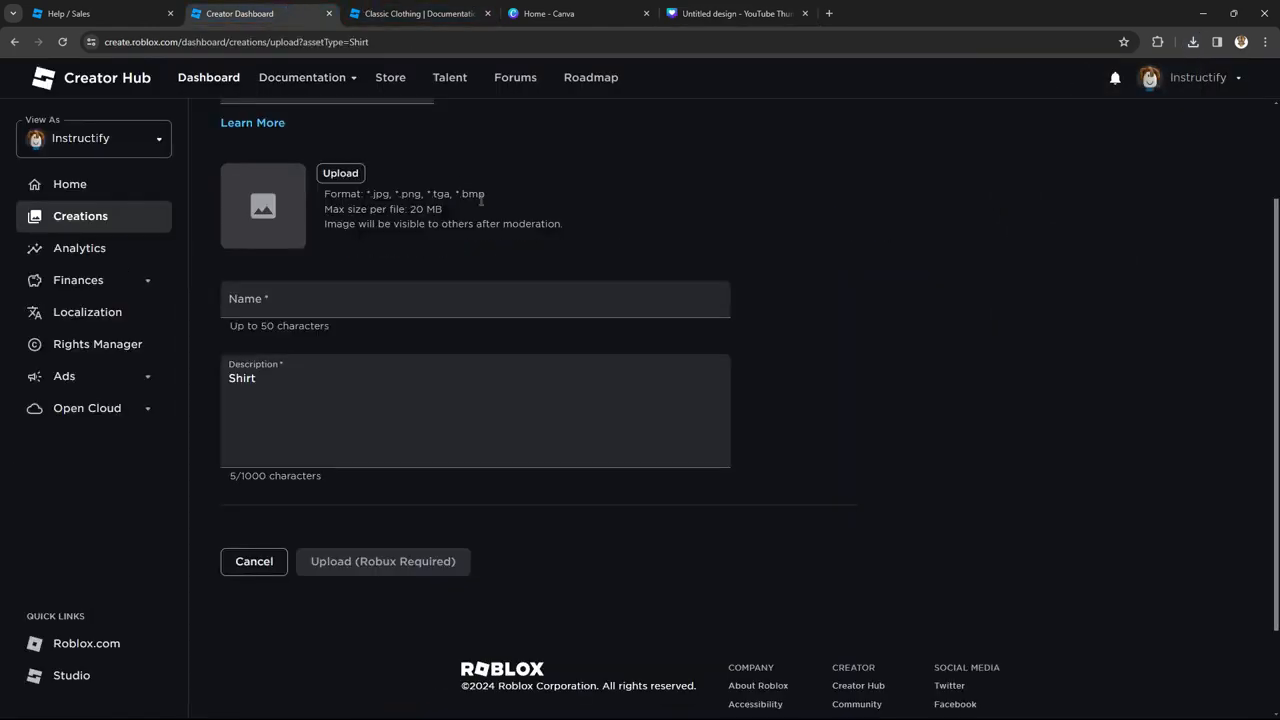
scroll(299, 218, "up", 2)
left_click(325, 230)
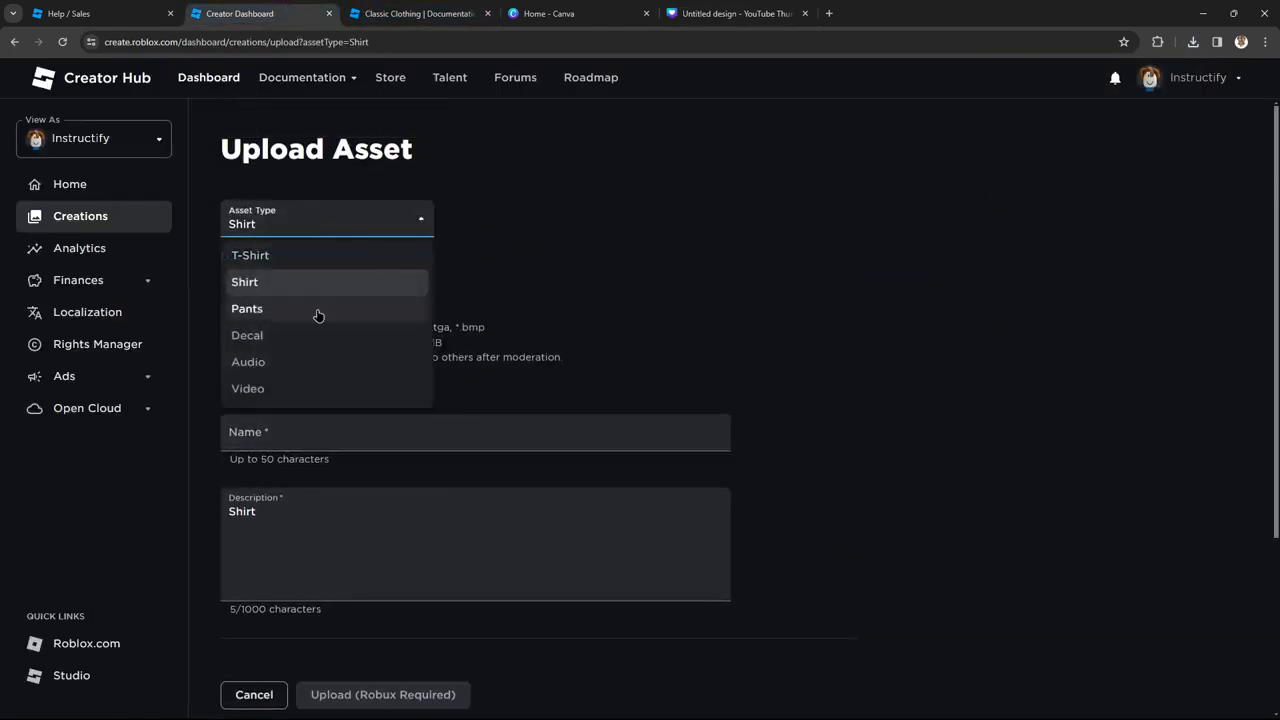
left_click(311, 283)
left_click(340, 306)
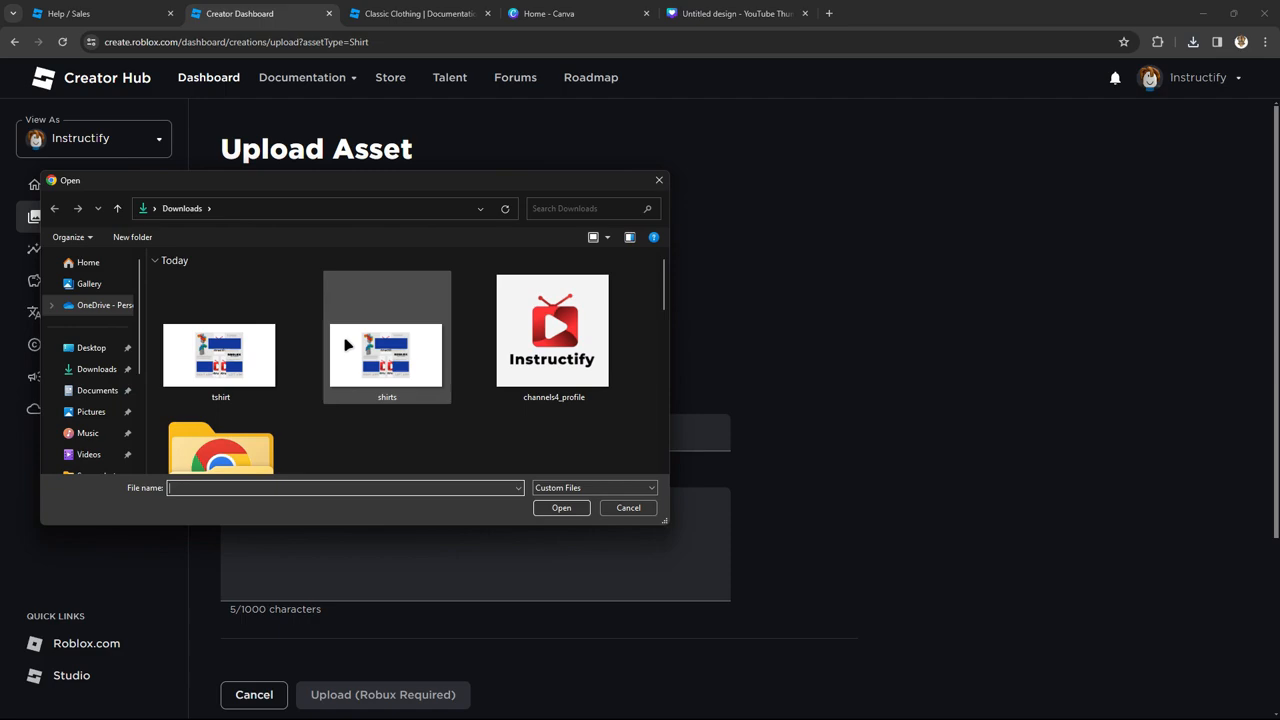
double_click(222, 345)
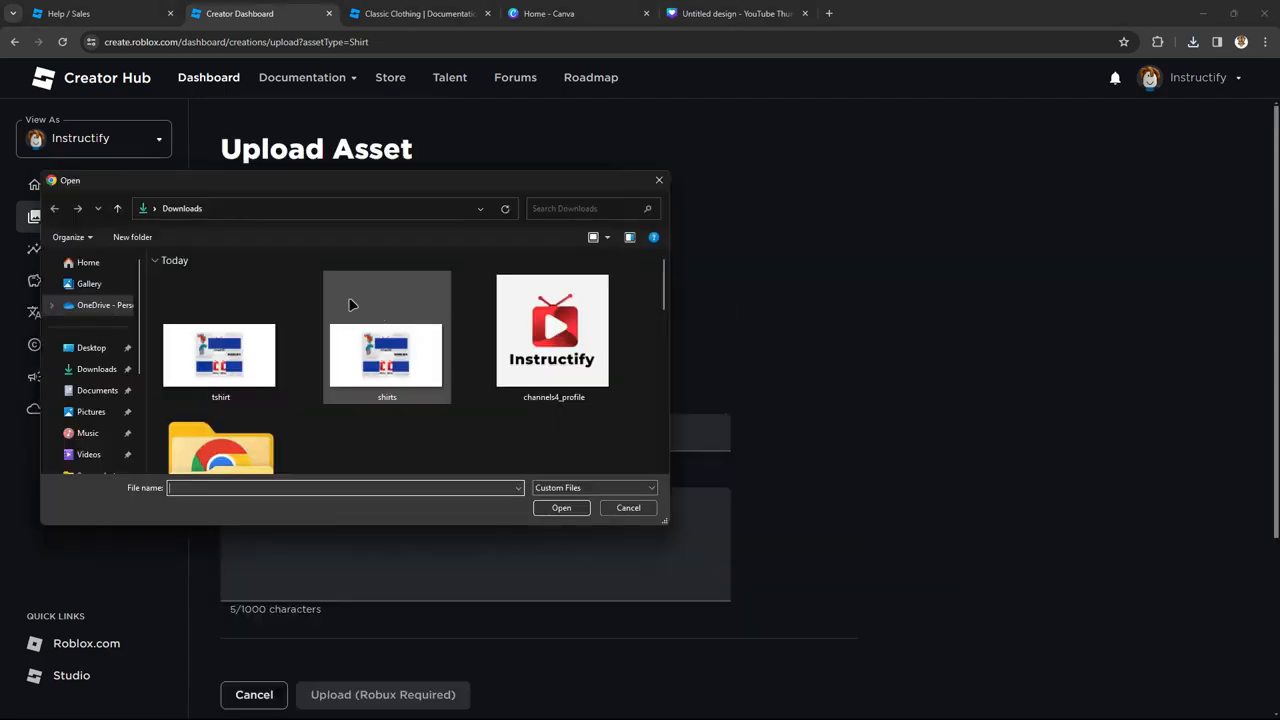
double_click(186, 372)
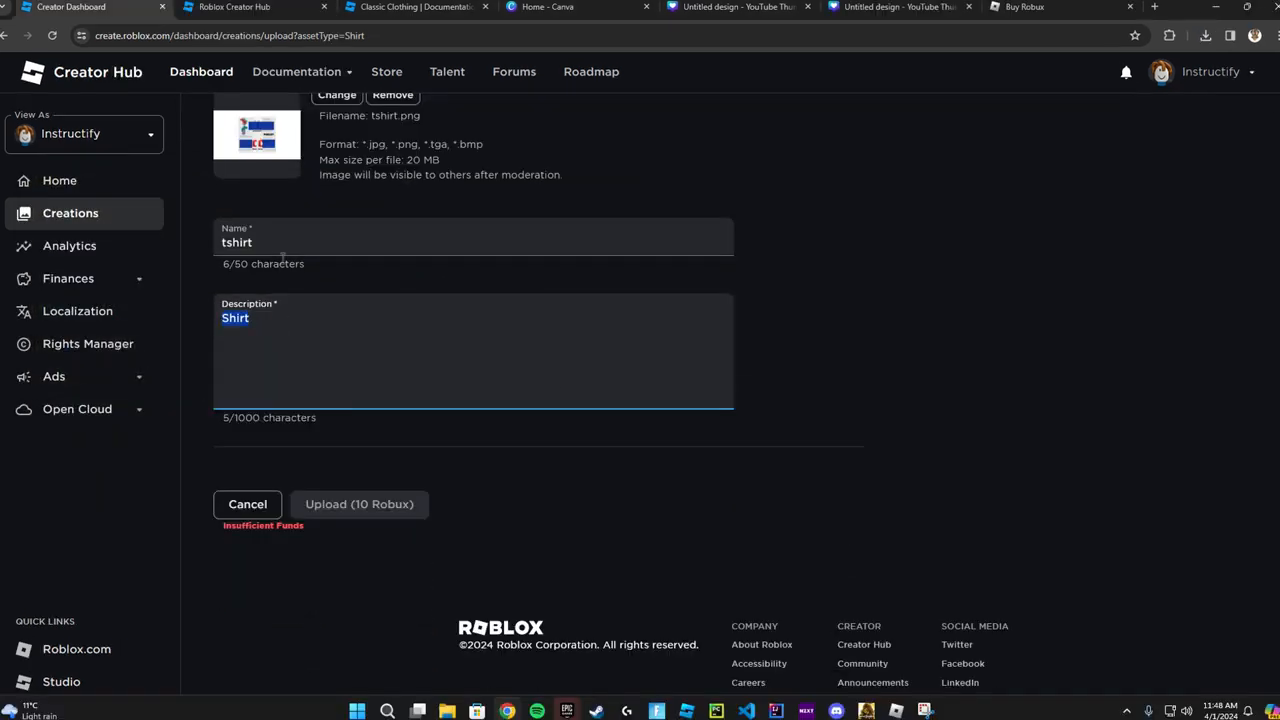
left_click(453, 460)
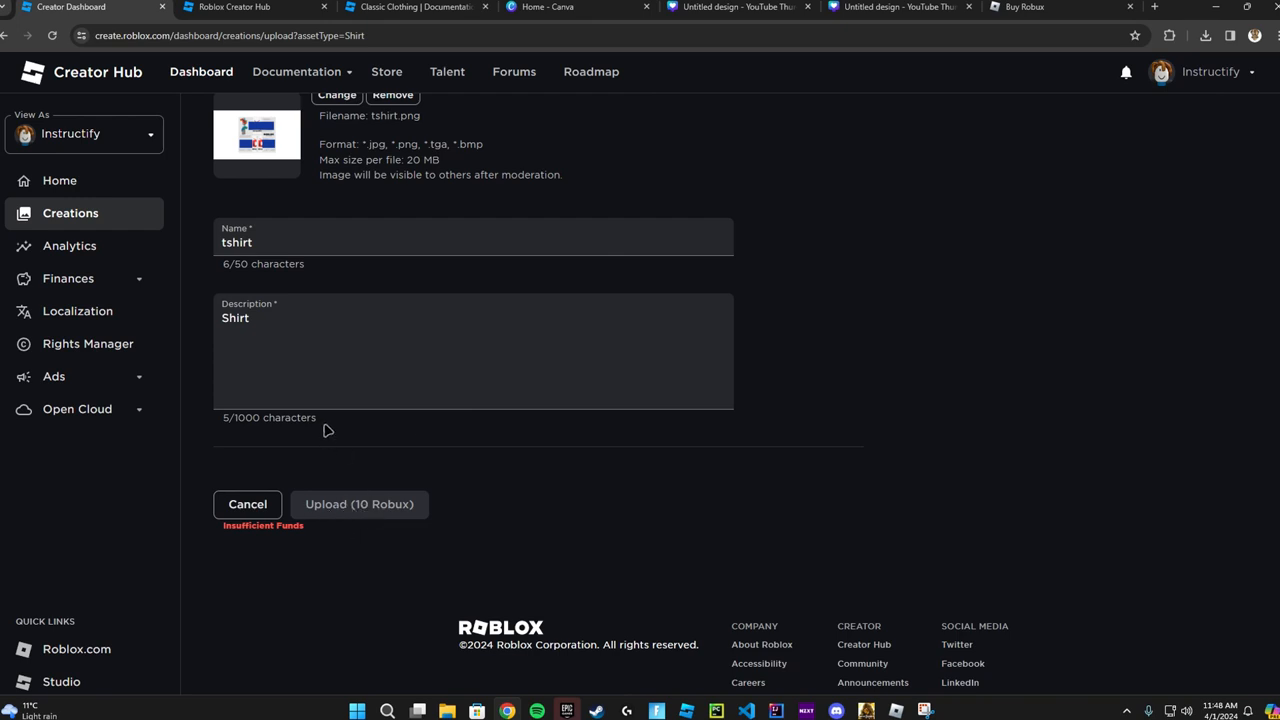
scroll(391, 513, "up", 3)
scroll(451, 506, "down", 3)
scroll(476, 438, "up", 2)
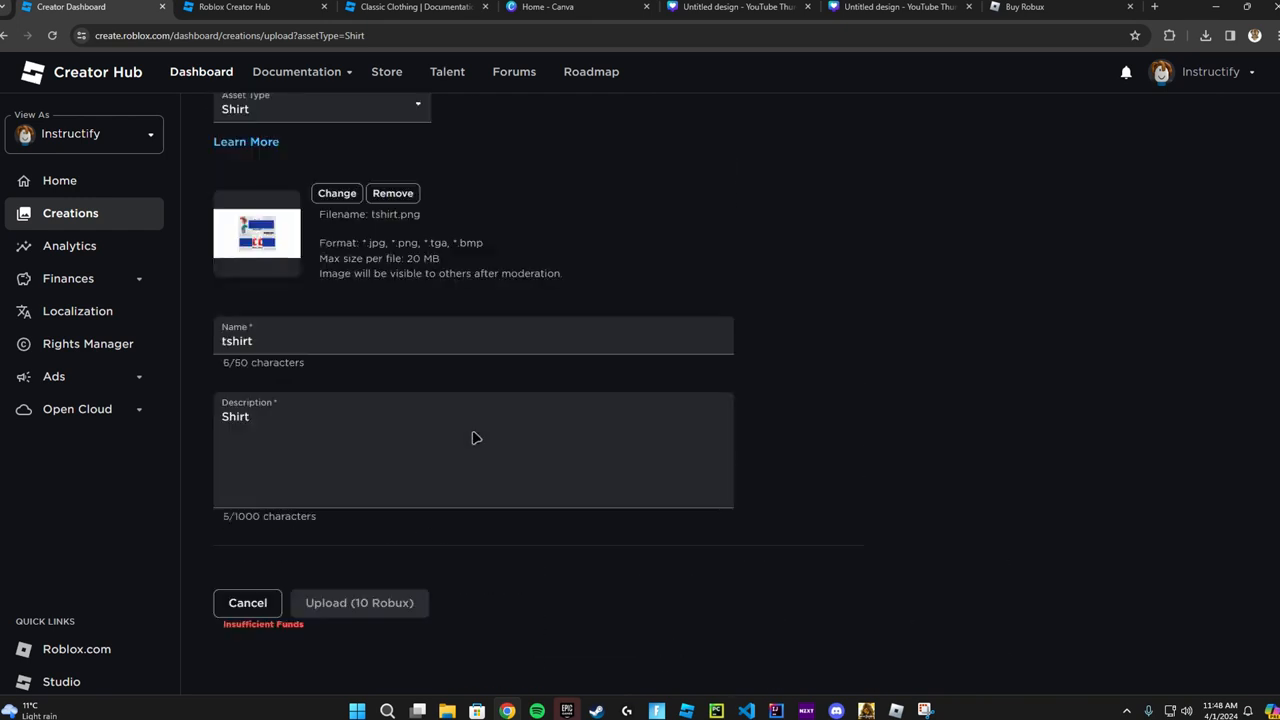
scroll(476, 438, "up", 2)
Step: Return to Creations, show the Classic T-Shirts among the avatar items and open the Instructify T-shirt's configuration page
left_click(5, 36)
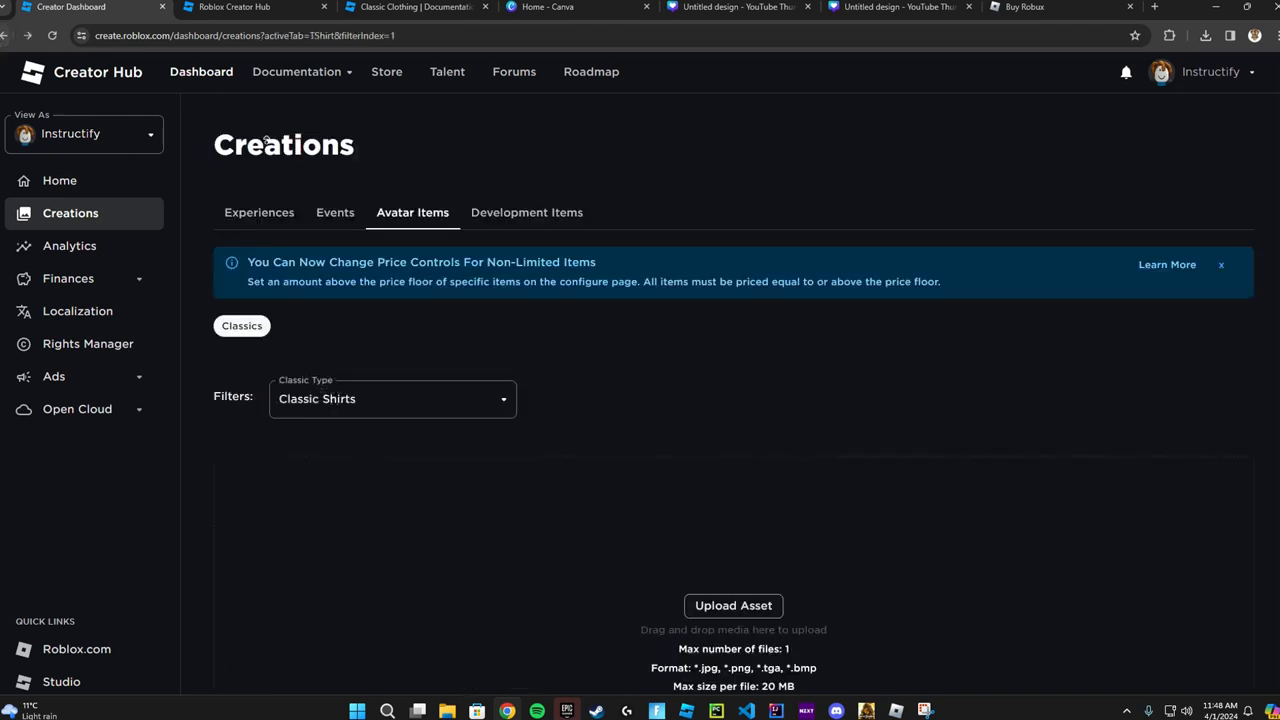
left_click(429, 394)
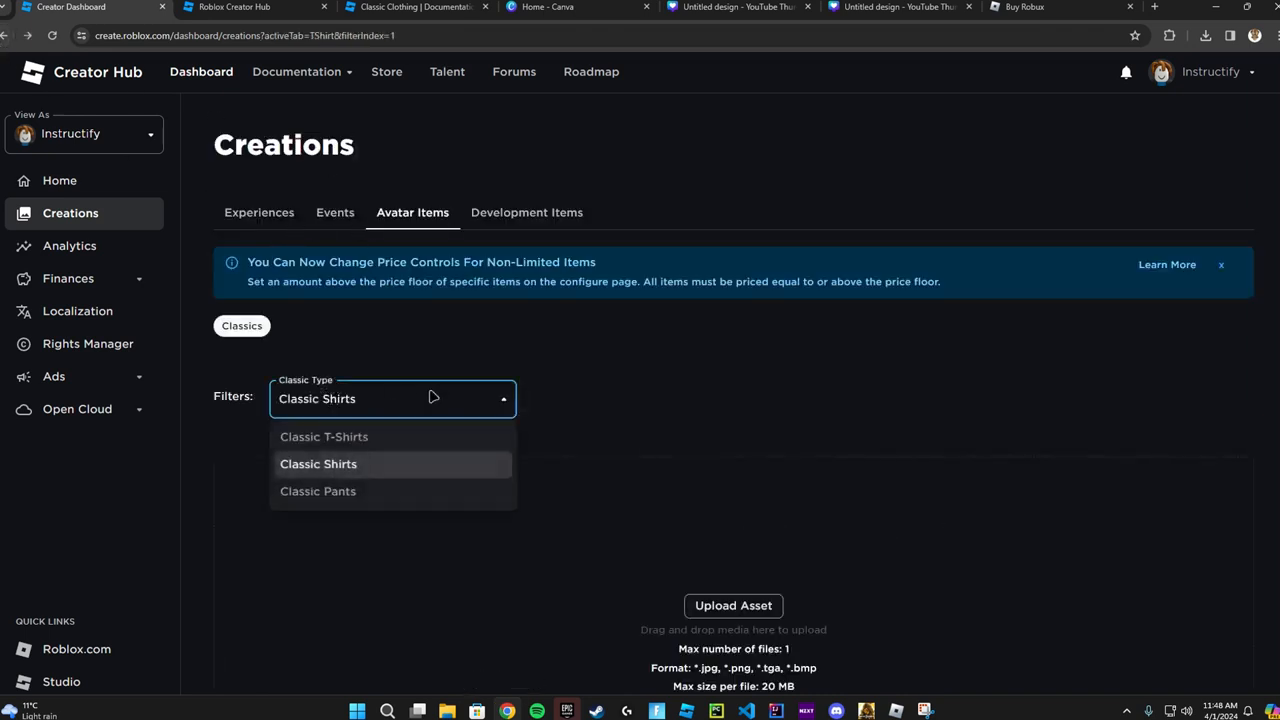
left_click(697, 389)
scroll(650, 385, "down", 1)
scroll(385, 200, "up", 1)
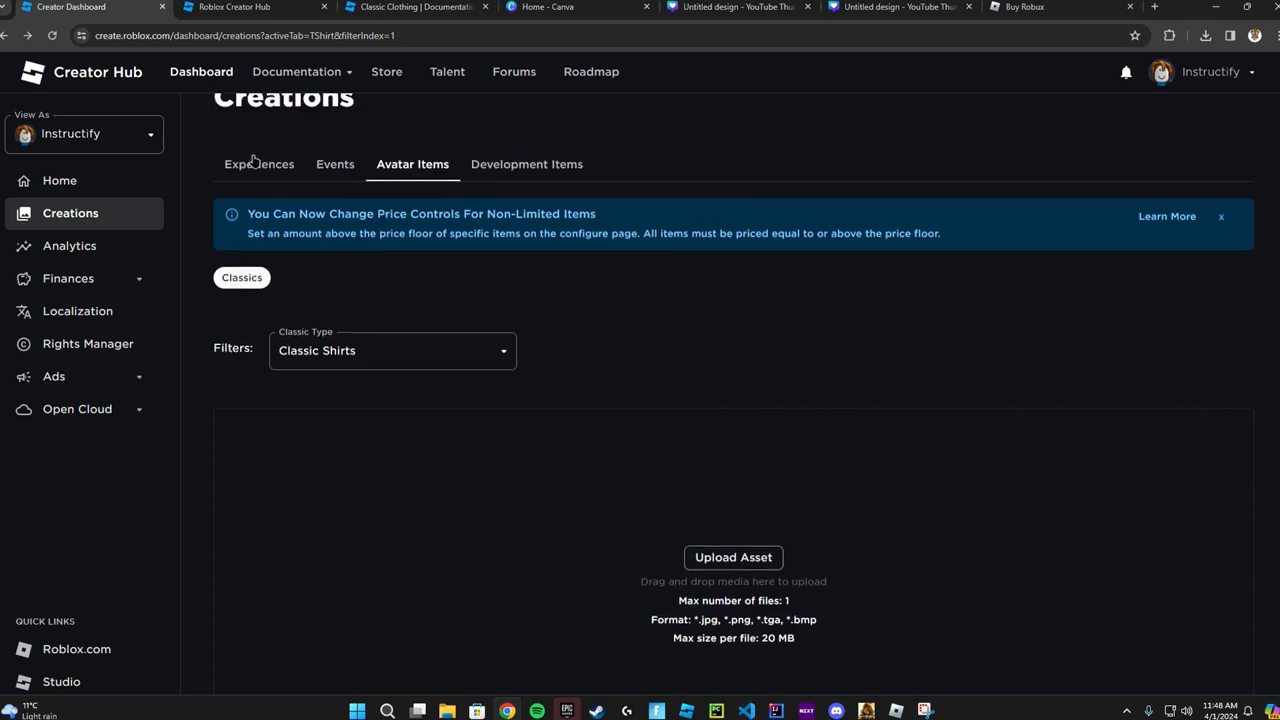
left_click(251, 165)
left_click(430, 220)
scroll(543, 337, "down", 3)
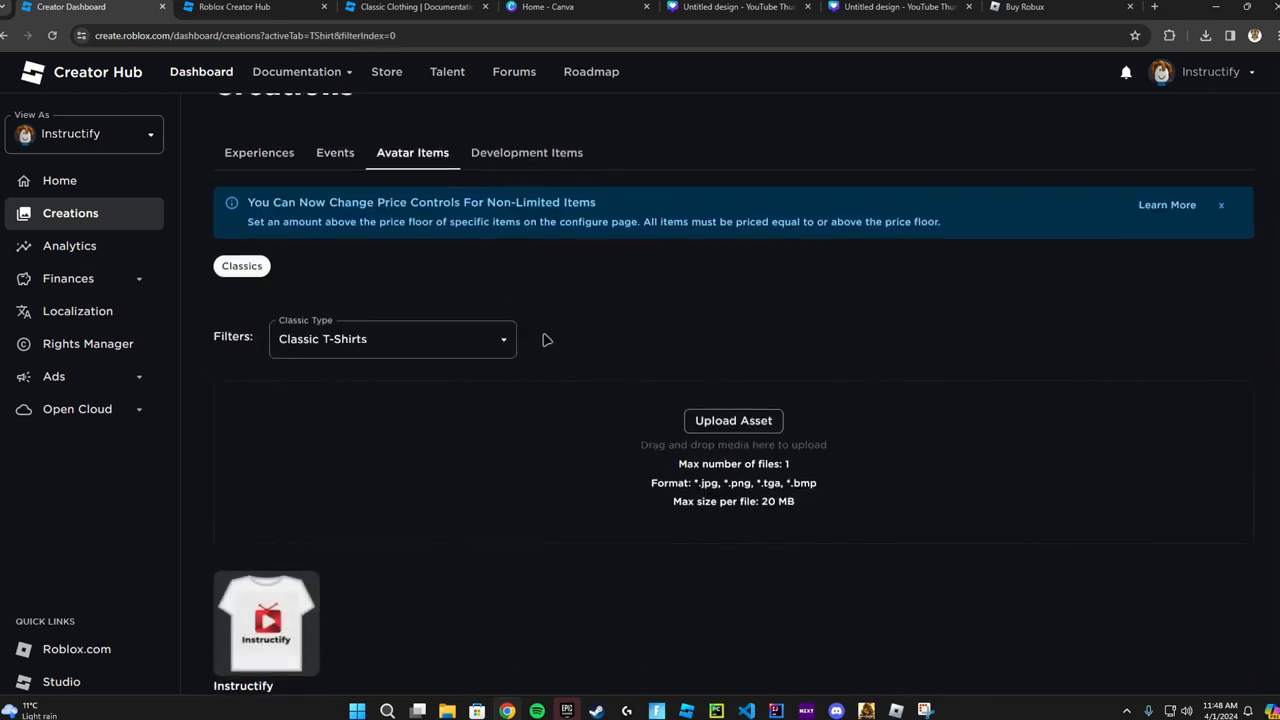
scroll(494, 349, "up", 2)
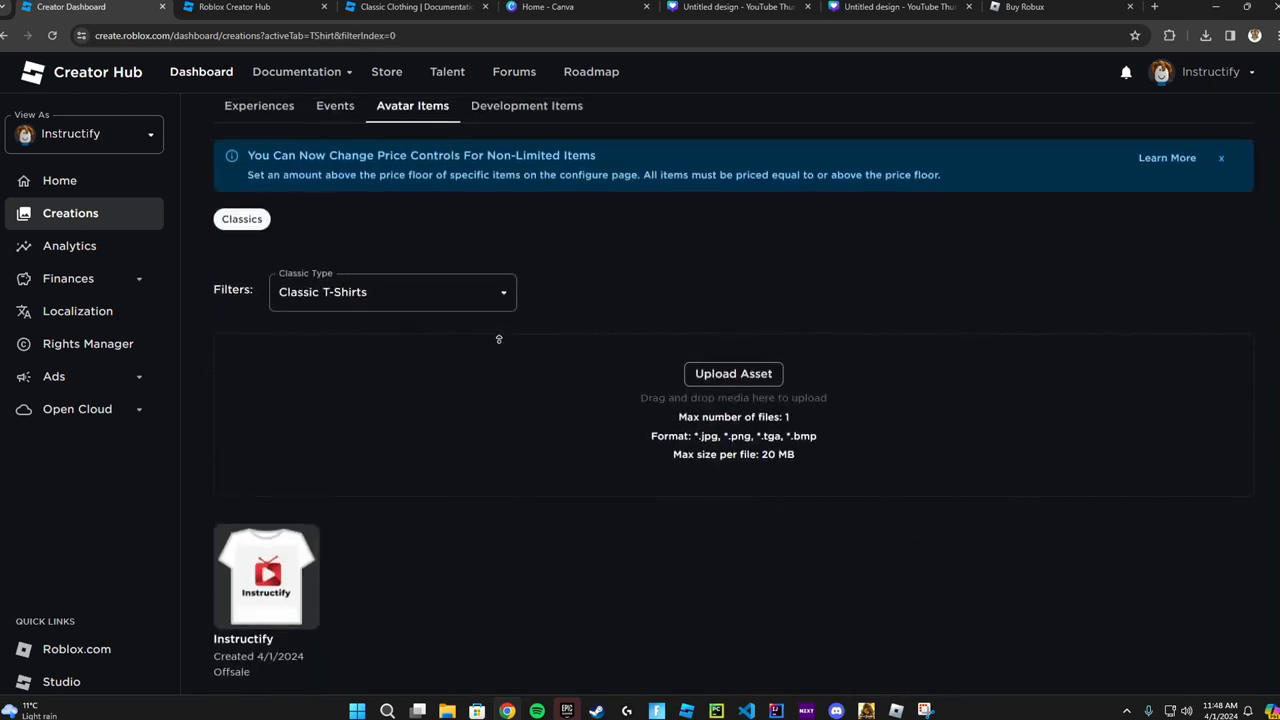
scroll(677, 340, "down", 2)
left_click(278, 396)
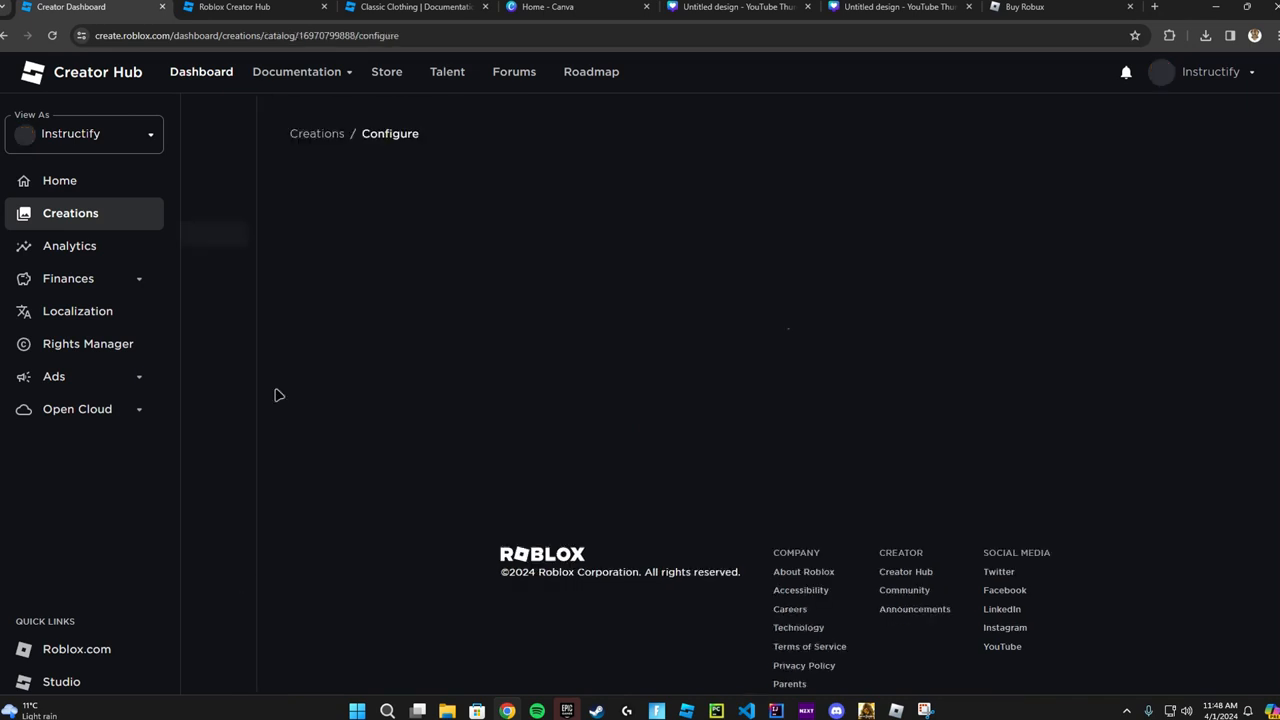
Step: Put the Instructify T-shirt on sale at a price of 6 Robux and try to publish it
left_click(308, 534)
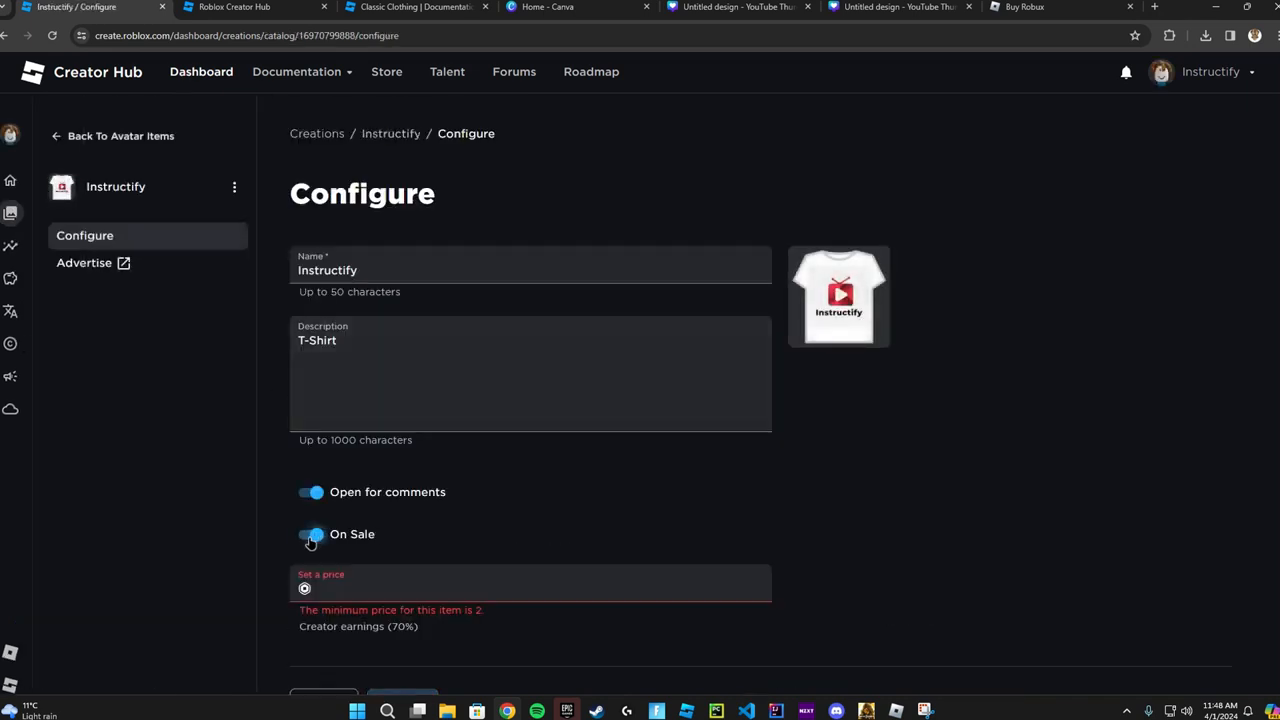
scroll(413, 560, "down", 1)
left_click(413, 522)
type("6")
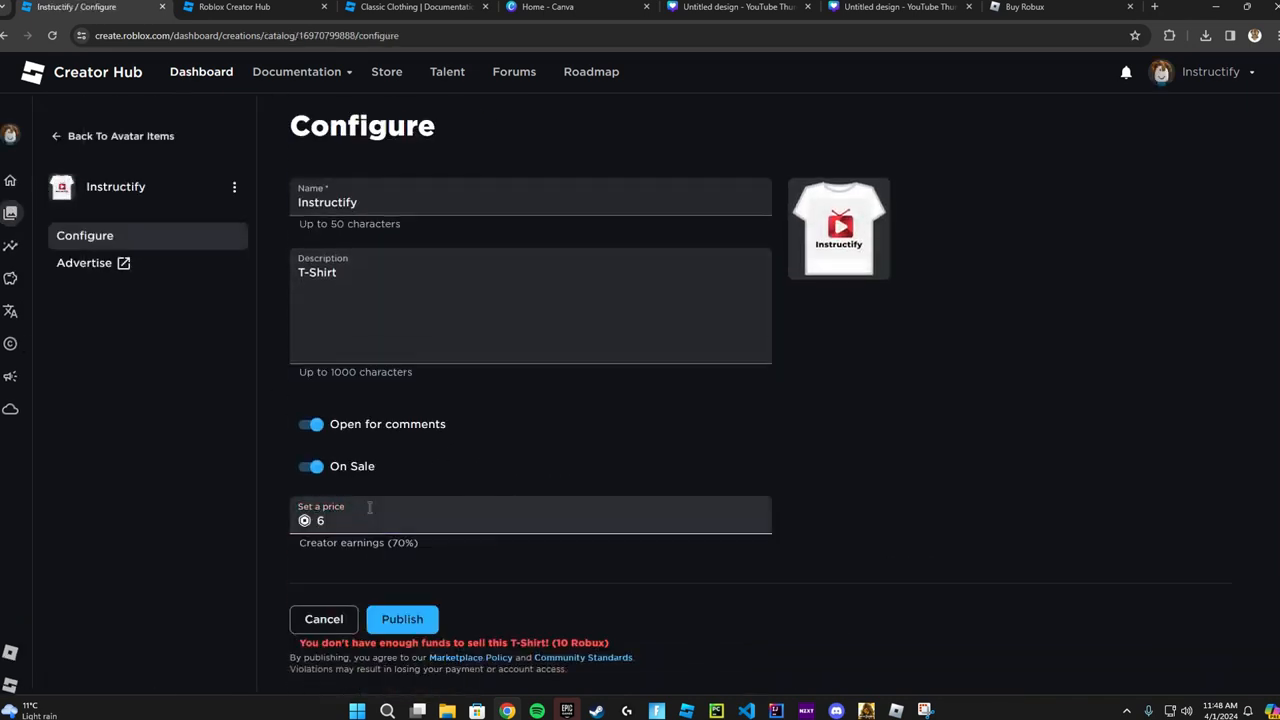
left_click(633, 400)
left_click(410, 620)
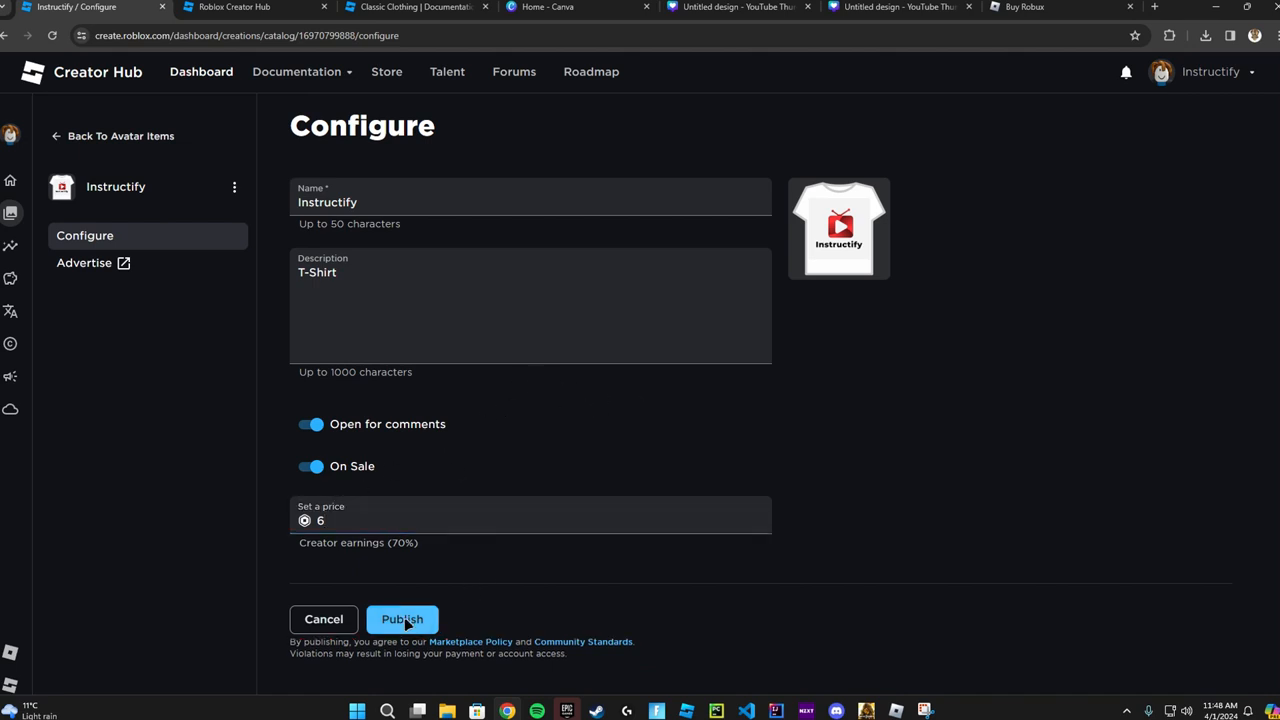
left_click(99, 142)
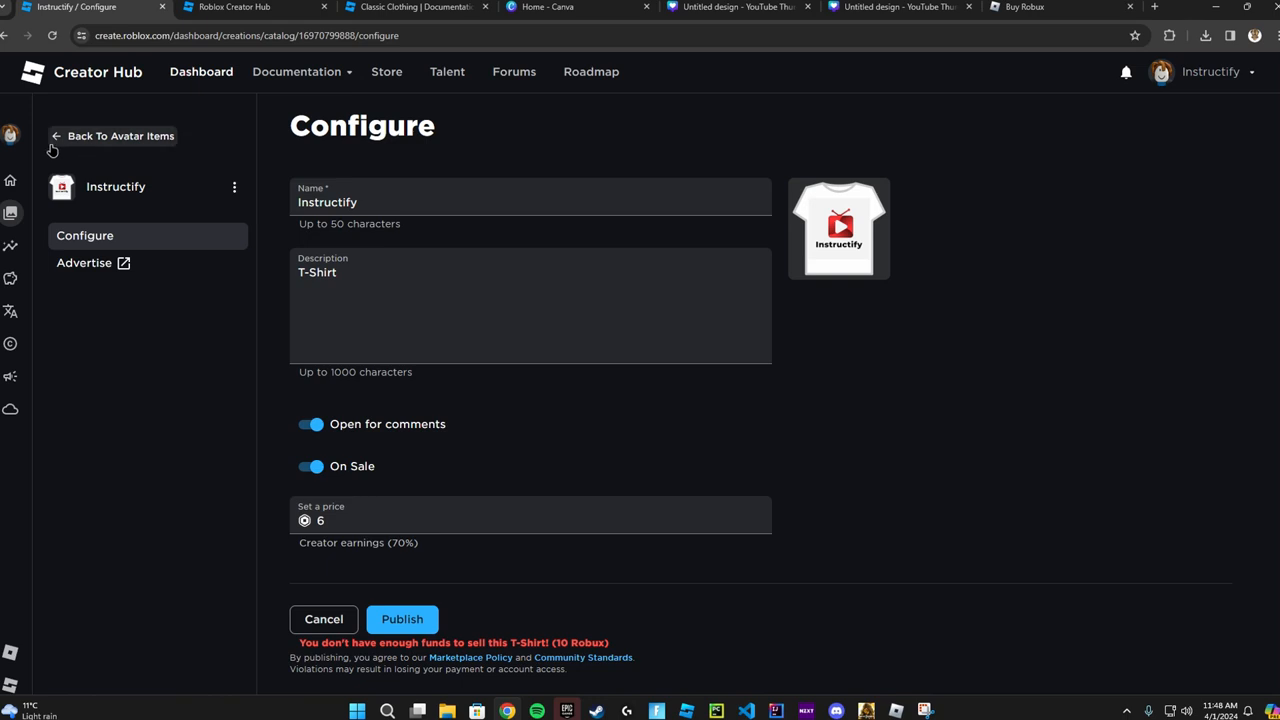